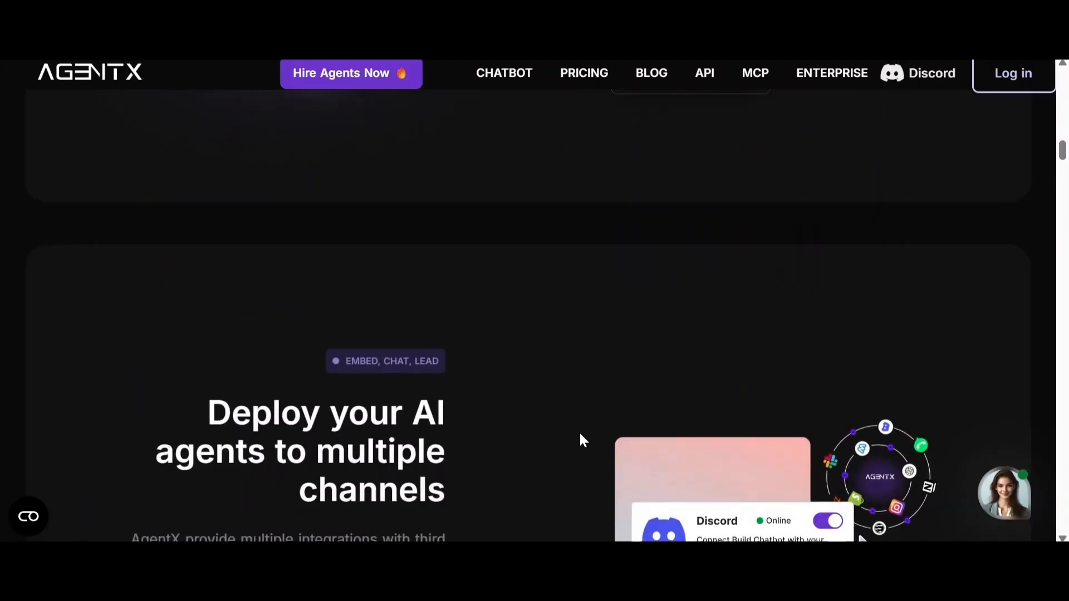
Step: Look through the AgentX homepage sections on channel deployment, lead generation, performance tracking, enterprise search and the AI chatbot
{"action": "scroll", "coordinate": [581, 435], "scroll_direction": "down", "scroll_amount": 6}
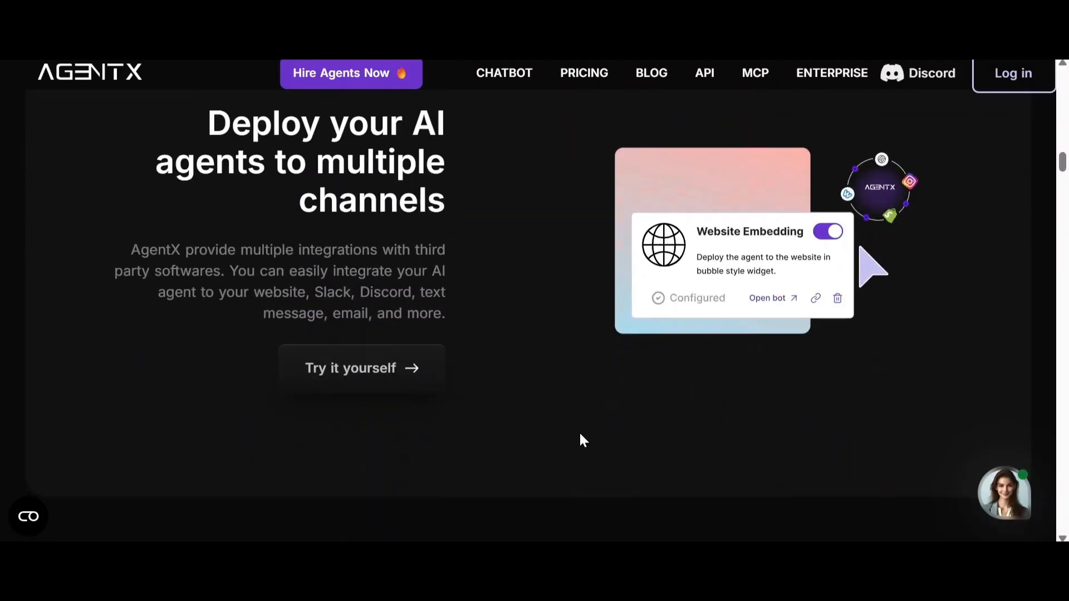
{"action": "scroll", "coordinate": [580, 440], "scroll_direction": "down", "scroll_amount": 5}
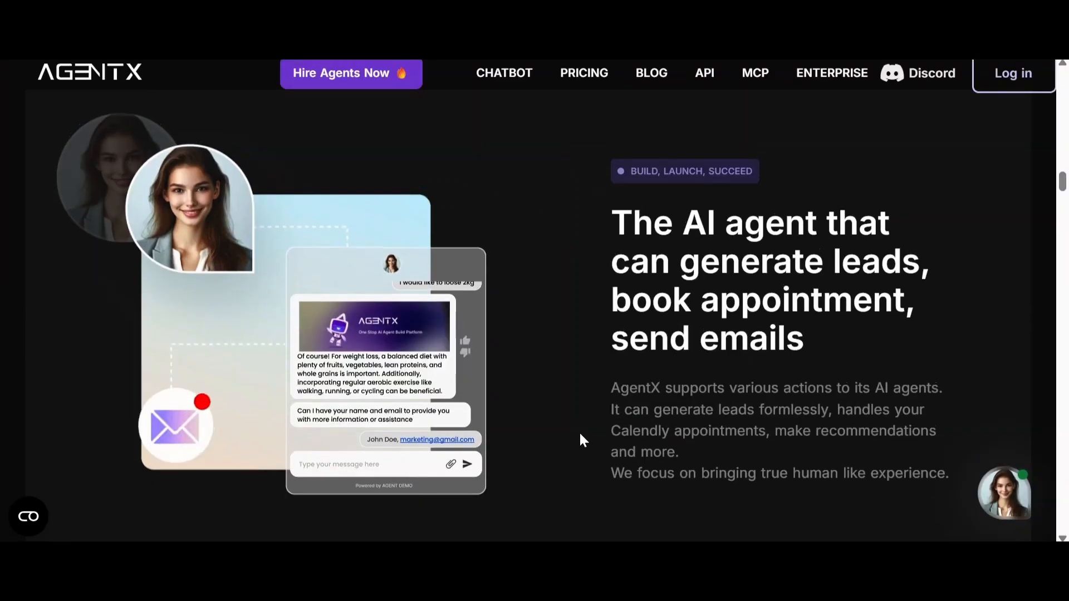
{"action": "scroll", "coordinate": [580, 435], "scroll_direction": "up", "scroll_amount": 4}
{"action": "scroll", "coordinate": [580, 435], "scroll_direction": "up", "scroll_amount": 7}
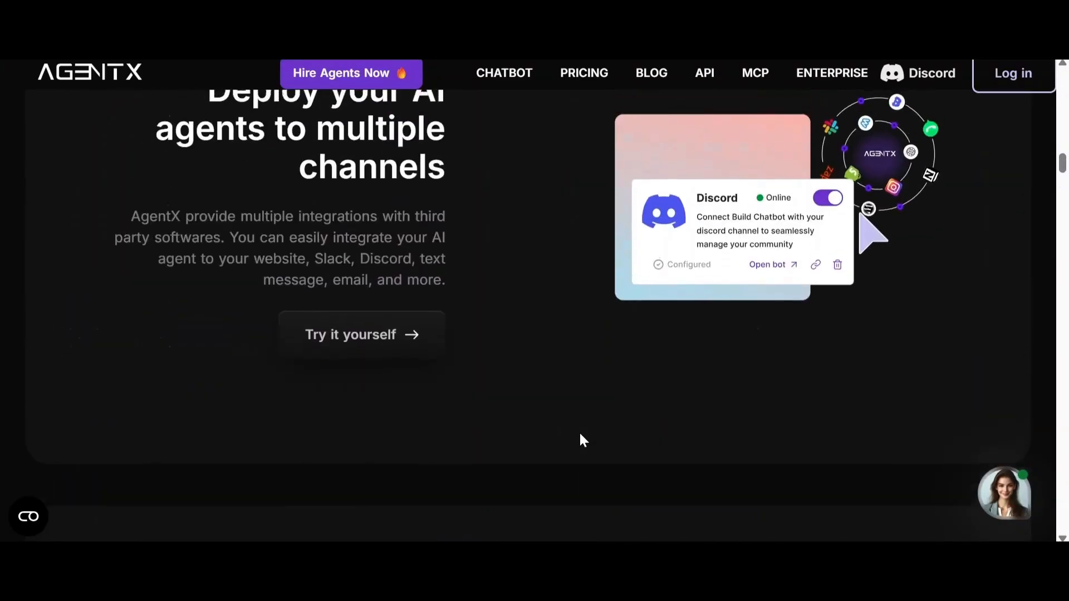
{"action": "scroll", "coordinate": [583, 440], "scroll_direction": "down", "scroll_amount": 10}
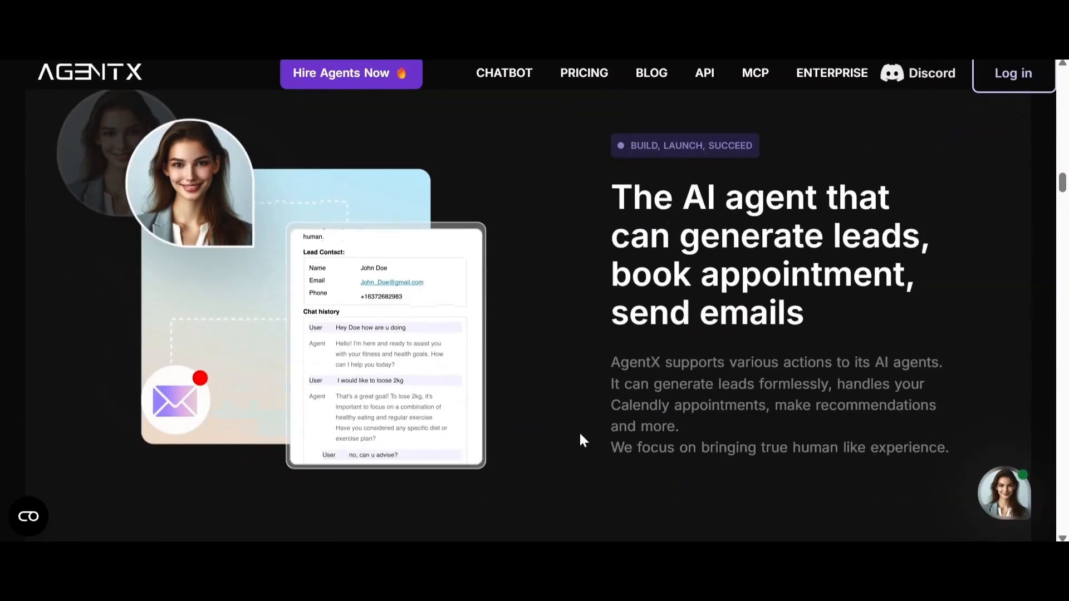
{"action": "scroll", "coordinate": [583, 440], "scroll_direction": "down", "scroll_amount": 10}
{"action": "scroll", "coordinate": [581, 440], "scroll_direction": "down", "scroll_amount": 2}
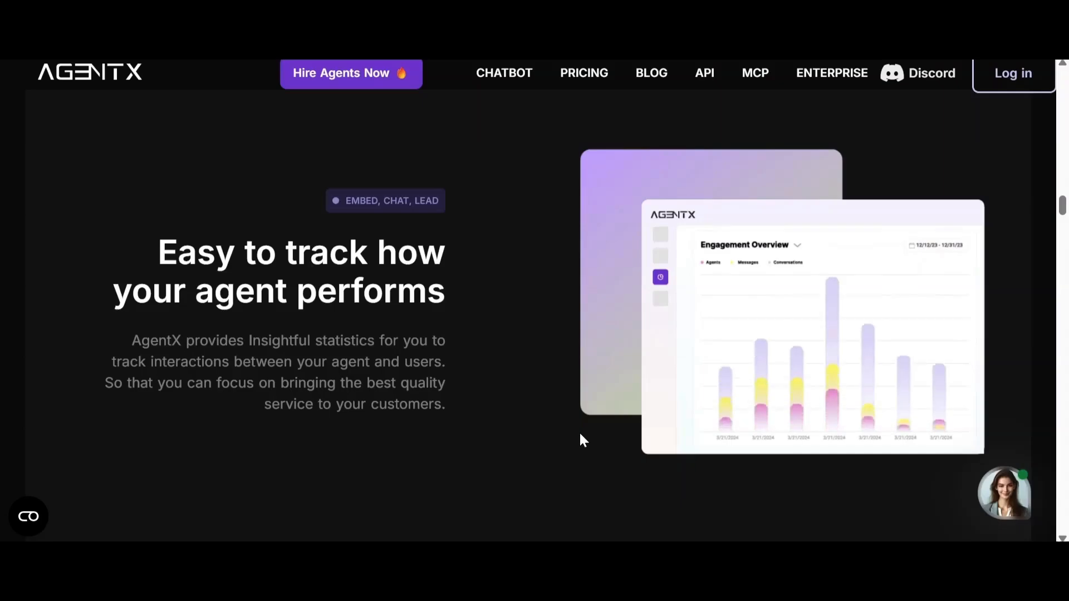
{"action": "scroll", "coordinate": [581, 436], "scroll_direction": "down", "scroll_amount": 1}
{"action": "scroll", "coordinate": [582, 440], "scroll_direction": "down", "scroll_amount": 10}
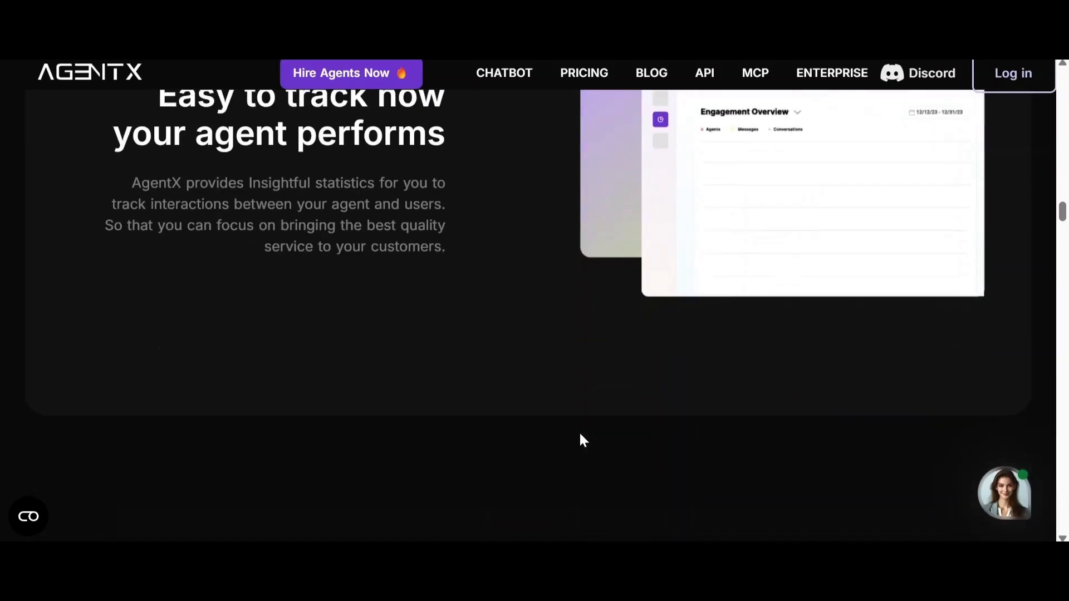
{"action": "scroll", "coordinate": [580, 441], "scroll_direction": "up", "scroll_amount": 1}
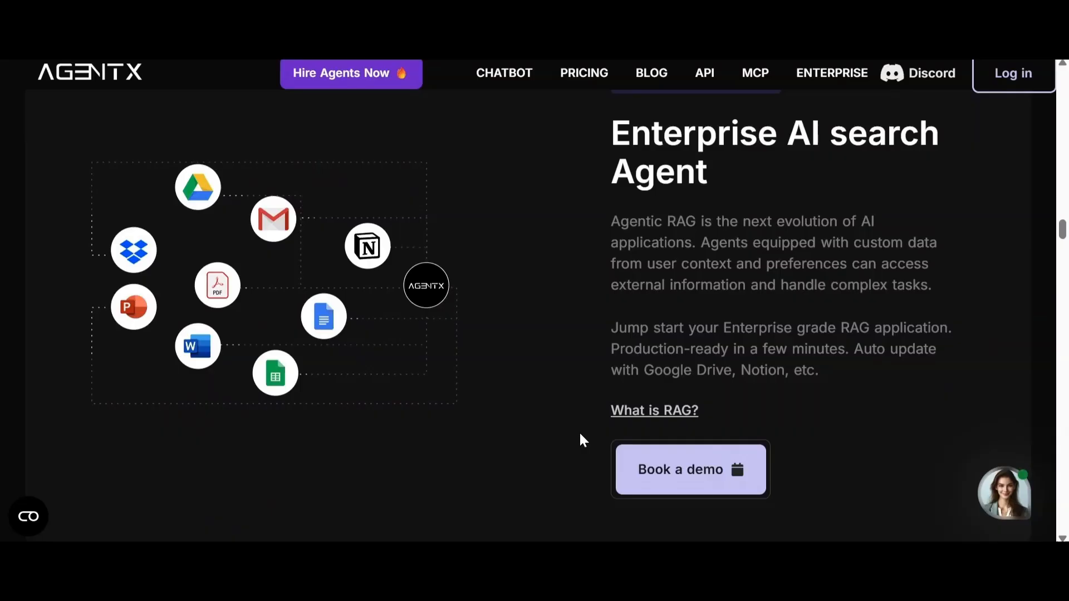
{"action": "scroll", "coordinate": [580, 435], "scroll_direction": "down", "scroll_amount": 8}
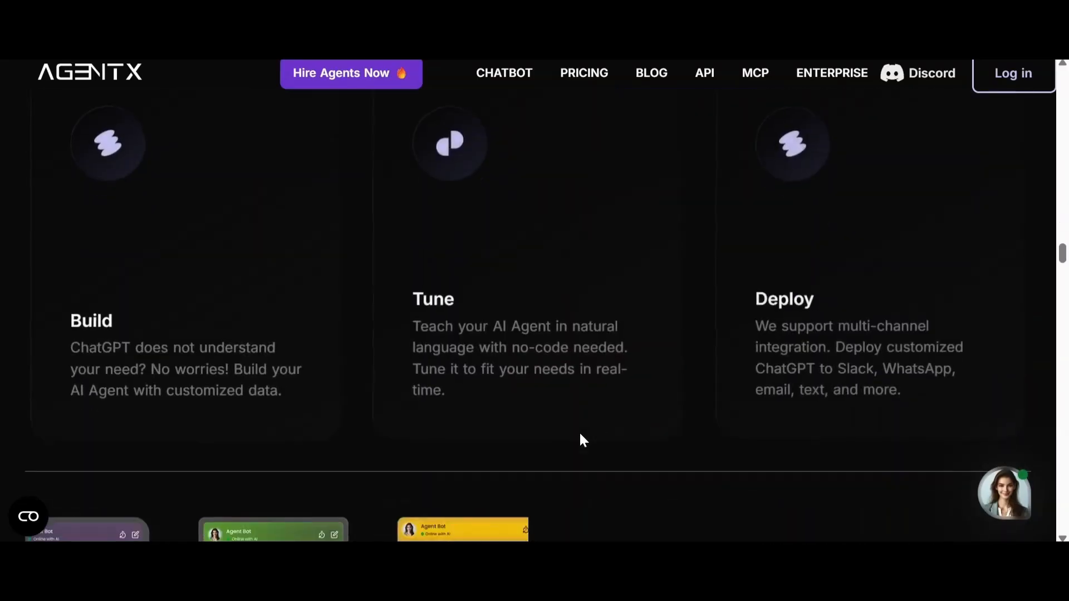
{"action": "scroll", "coordinate": [580, 441], "scroll_direction": "up", "scroll_amount": 2}
{"action": "scroll", "coordinate": [581, 440], "scroll_direction": "down", "scroll_amount": 6}
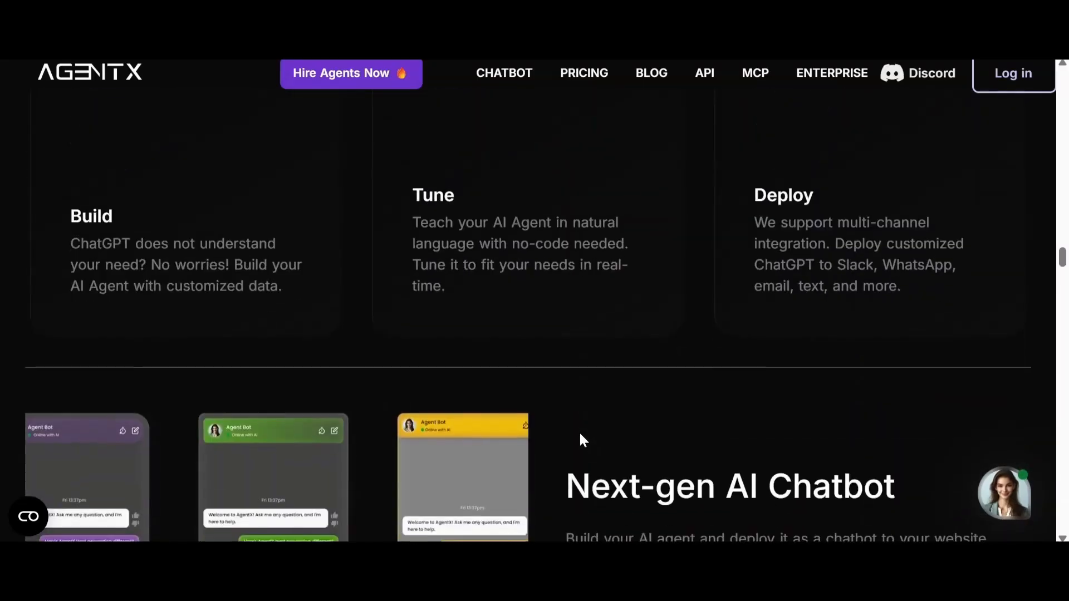
{"action": "scroll", "coordinate": [581, 435], "scroll_direction": "down", "scroll_amount": 6}
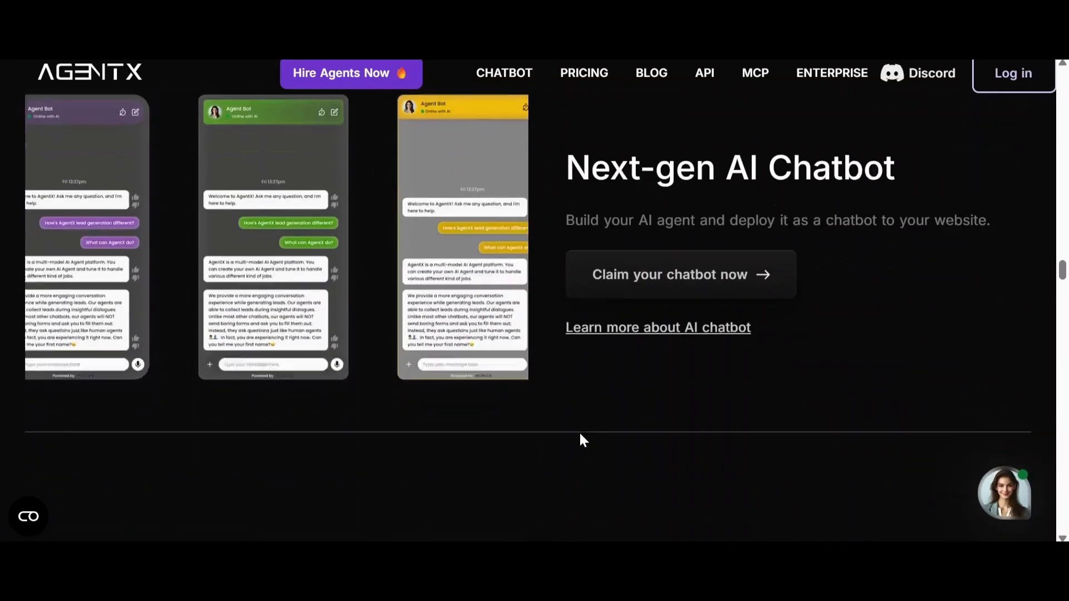
{"action": "scroll", "coordinate": [580, 439], "scroll_direction": "down", "scroll_amount": 5}
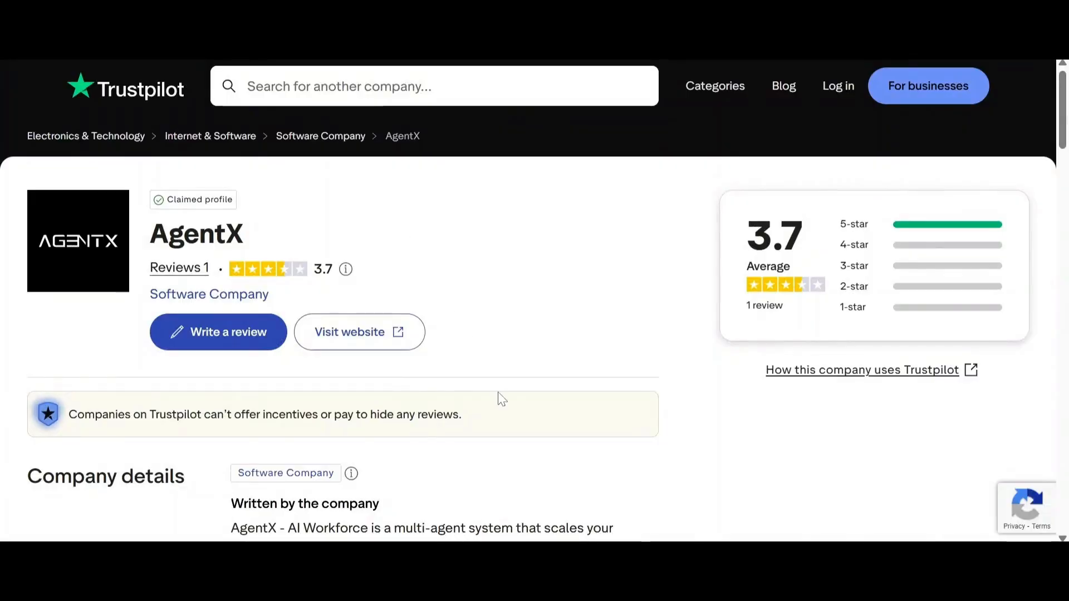
Step: Switch to AgentX's Trustpilot page and read its rating, company details and customer review
{"action": "scroll", "coordinate": [500, 400], "scroll_direction": "down", "scroll_amount": 2}
{"action": "left_click", "coordinate": [274, 170]}
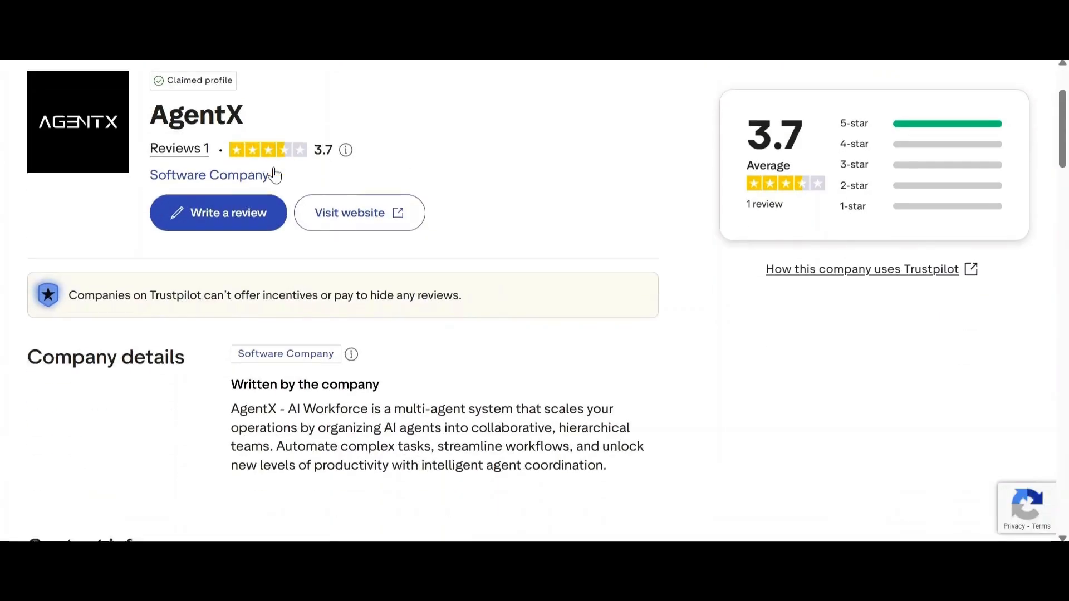
{"action": "scroll", "coordinate": [432, 255], "scroll_direction": "down", "scroll_amount": 2}
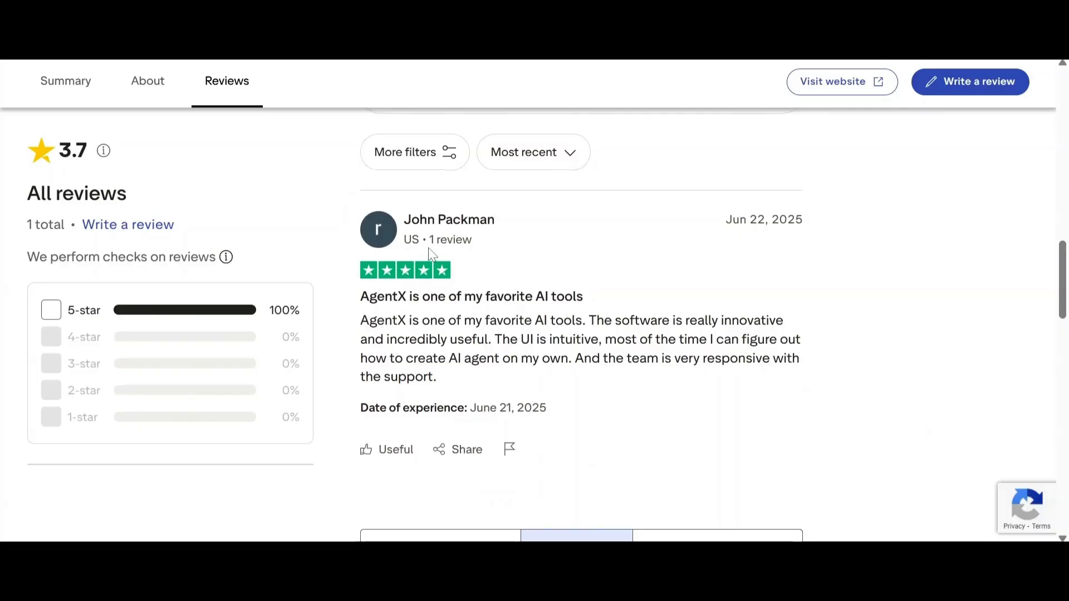
{"action": "scroll", "coordinate": [432, 255], "scroll_direction": "up", "scroll_amount": 1}
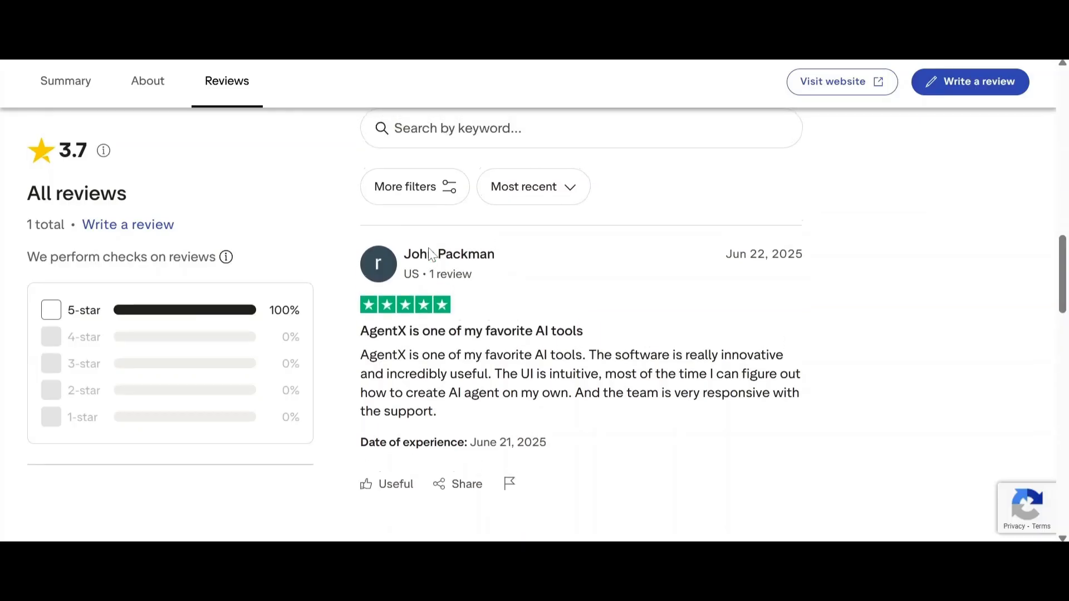
{"action": "scroll", "coordinate": [432, 255], "scroll_direction": "down", "scroll_amount": 1}
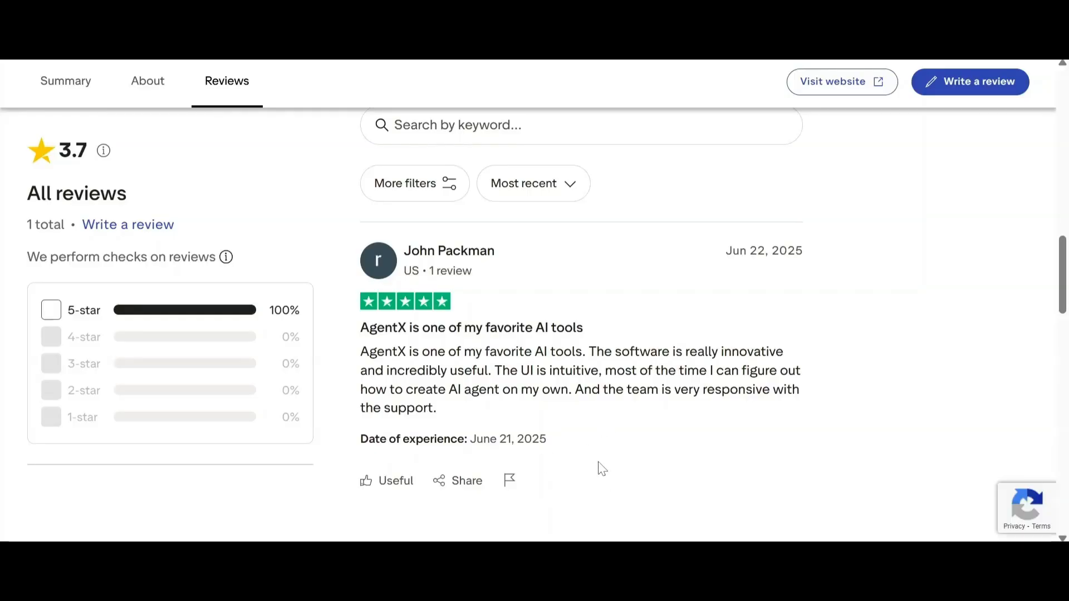
{"action": "scroll", "coordinate": [405, 139], "scroll_direction": "up", "scroll_amount": 3}
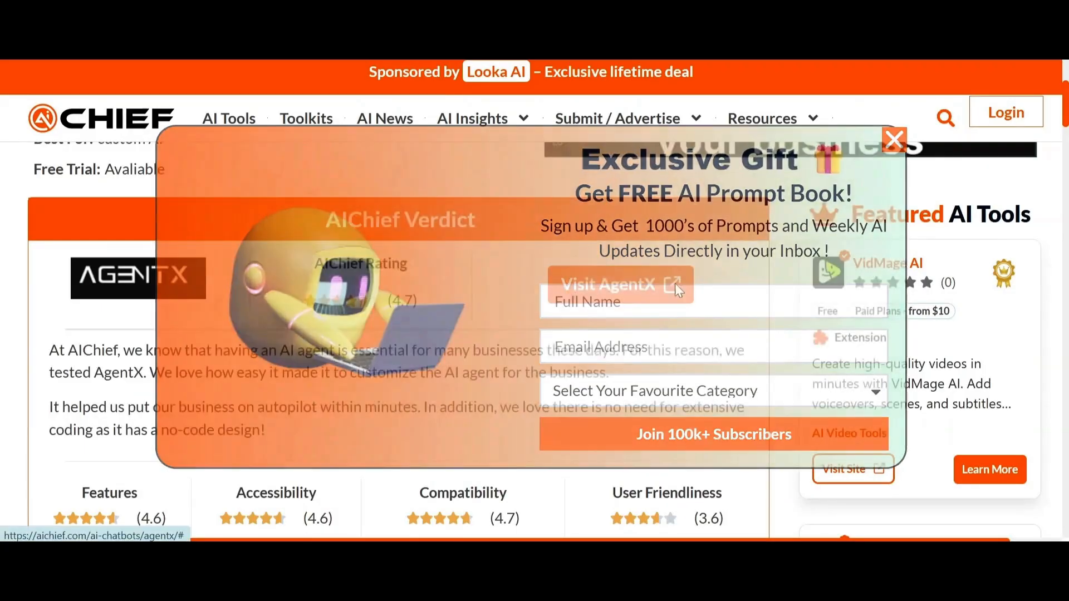
Step: Read the AIChief verdict and description of AgentX, and look over its Product Hunt page
{"action": "scroll", "coordinate": [463, 422], "scroll_direction": "down", "scroll_amount": 1}
{"action": "scroll", "coordinate": [559, 256], "scroll_direction": "up", "scroll_amount": 1}
{"action": "scroll", "coordinate": [517, 398], "scroll_direction": "down", "scroll_amount": 5}
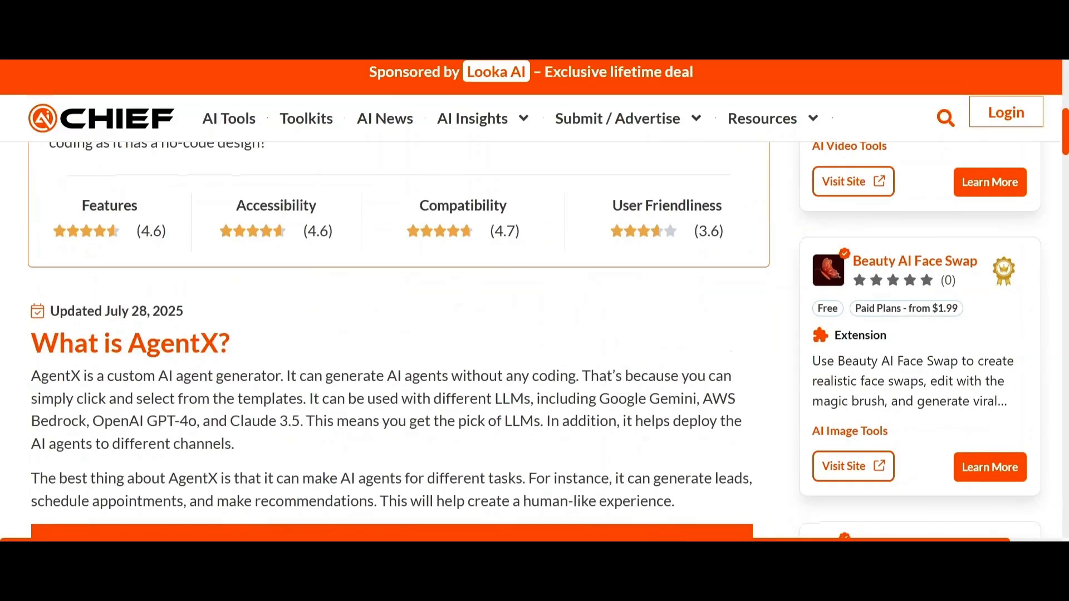
{"action": "scroll", "coordinate": [518, 399], "scroll_direction": "up", "scroll_amount": 9}
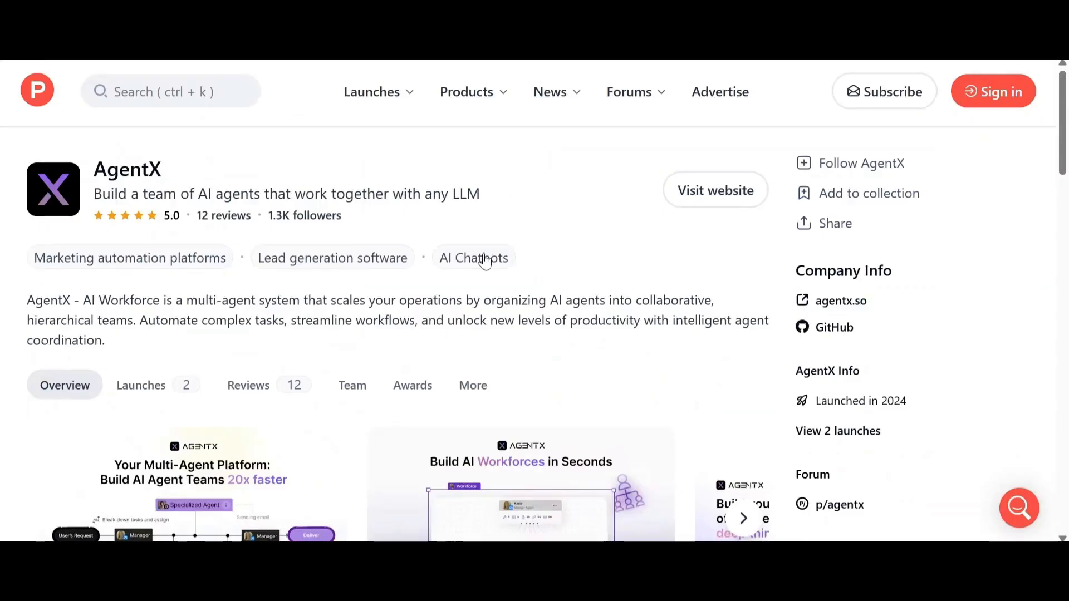
{"action": "scroll", "coordinate": [485, 258], "scroll_direction": "down", "scroll_amount": 10}
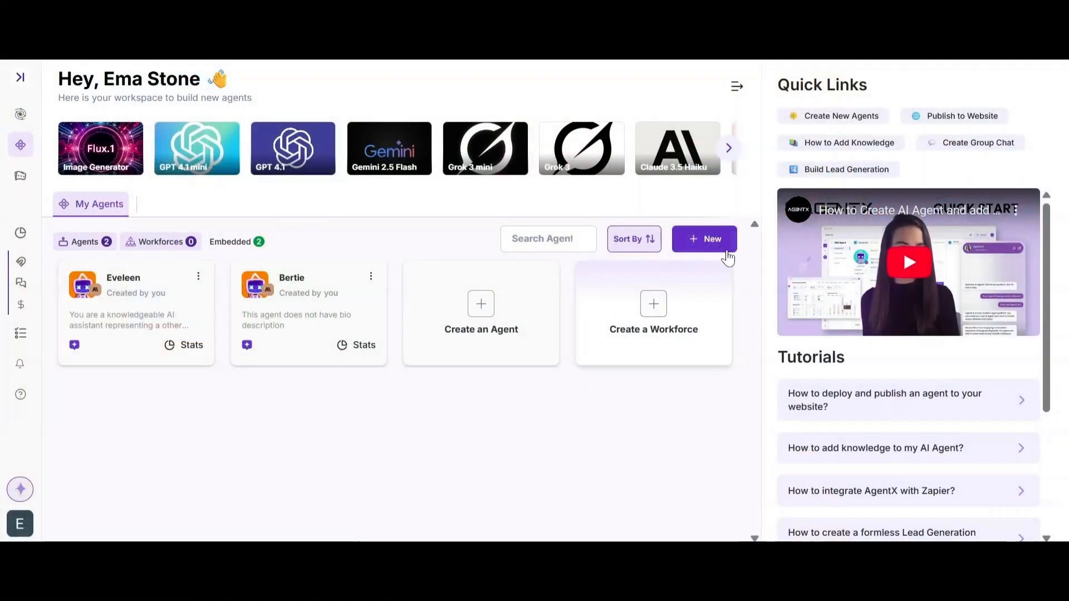
Step: Start a new single agent in the AgentX workspace, review its general settings and generate a random name for it
{"action": "left_click", "coordinate": [728, 258]}
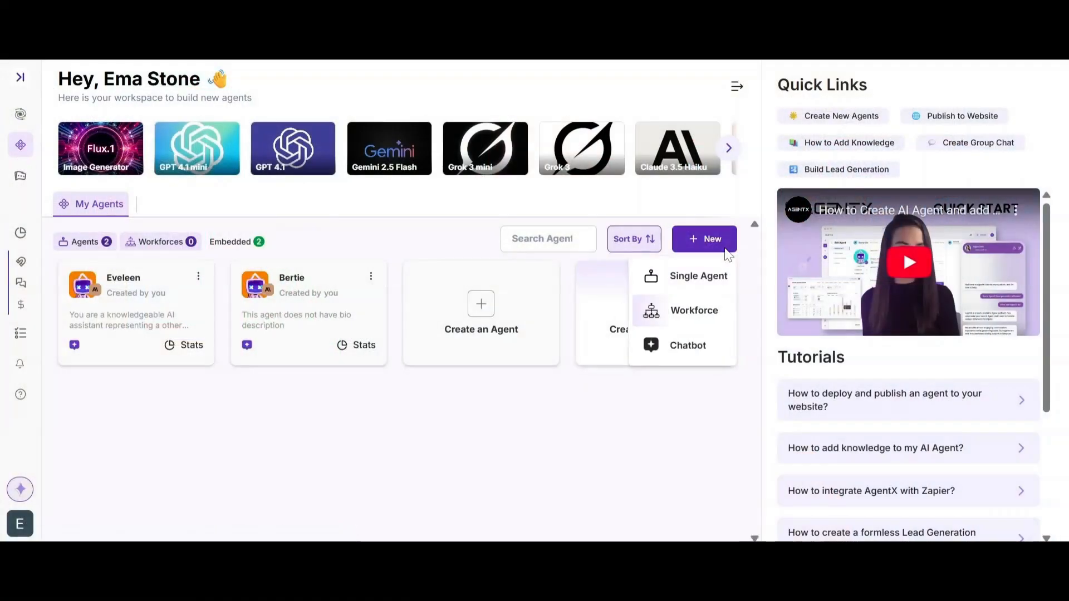
{"action": "left_click", "coordinate": [680, 283]}
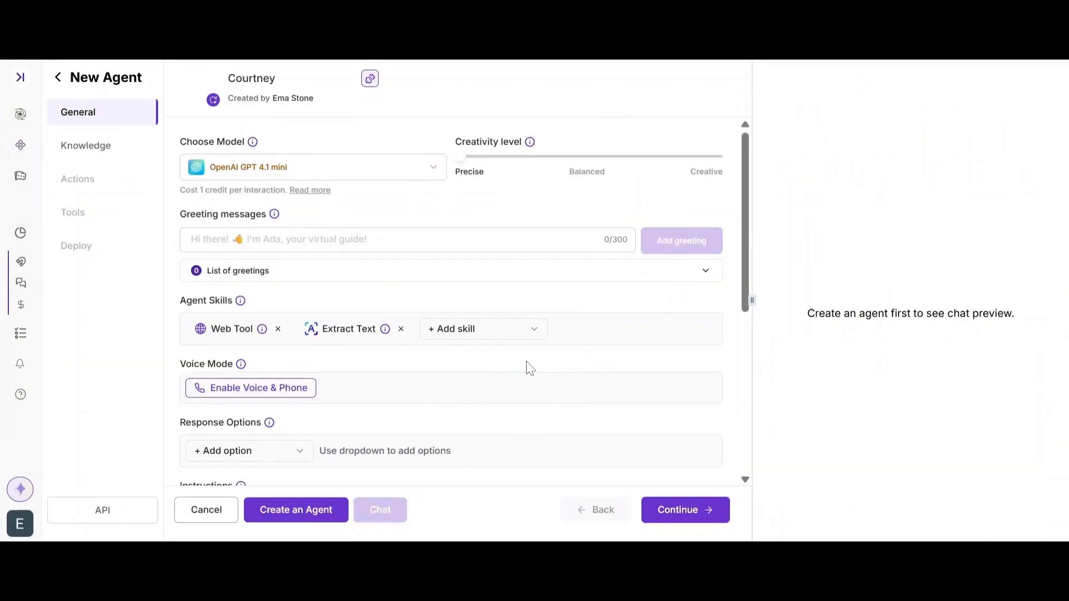
{"action": "scroll", "coordinate": [526, 362], "scroll_direction": "down", "scroll_amount": 6}
{"action": "scroll", "coordinate": [527, 362], "scroll_direction": "up", "scroll_amount": 6}
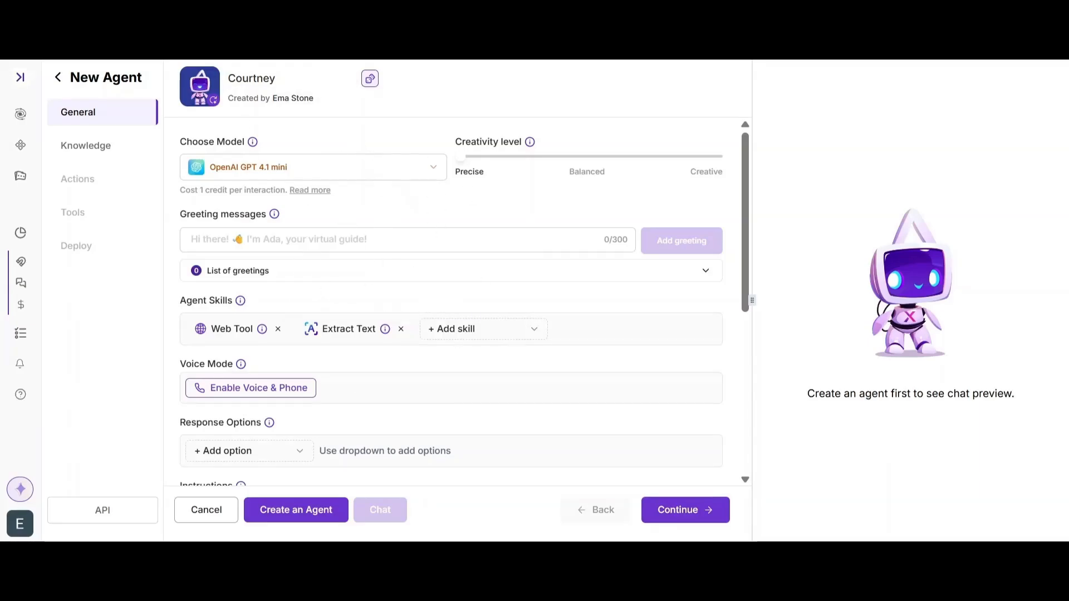
{"action": "left_click", "coordinate": [371, 80]}
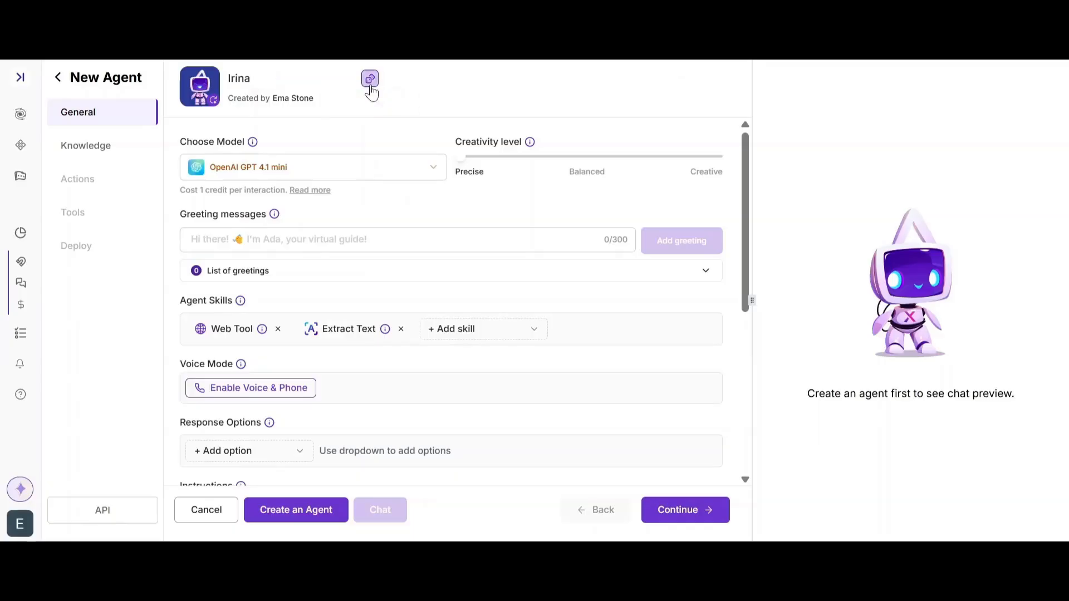
Step: Set the agent's creativity level to Balanced and enter "Hiii" as the greeting message text
{"action": "left_click_drag", "start_coordinate": [467, 162], "coordinate": [552, 165]}
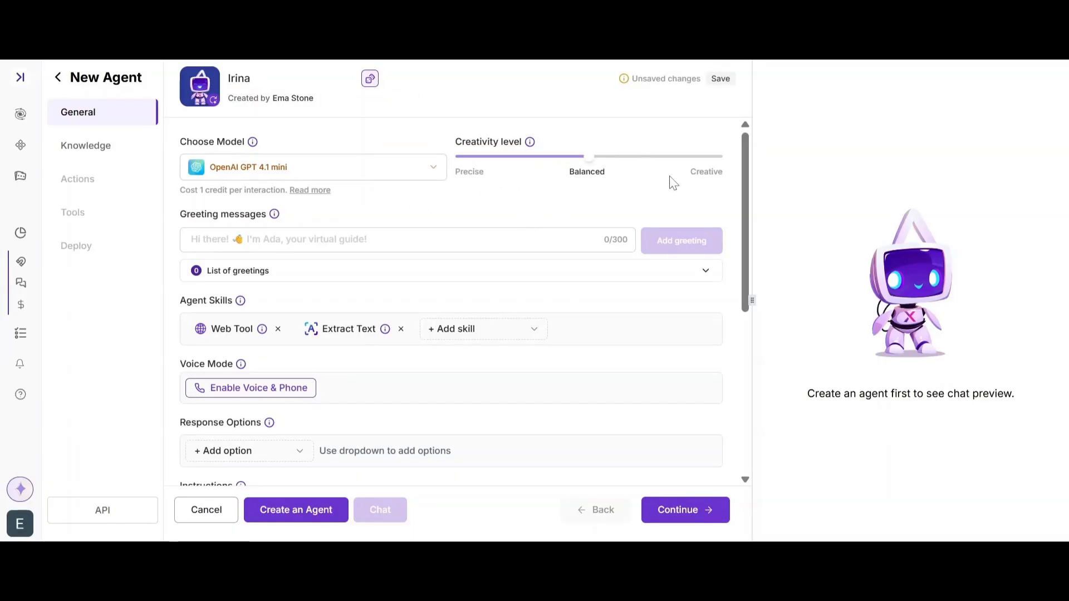
{"action": "left_click", "coordinate": [380, 240]}
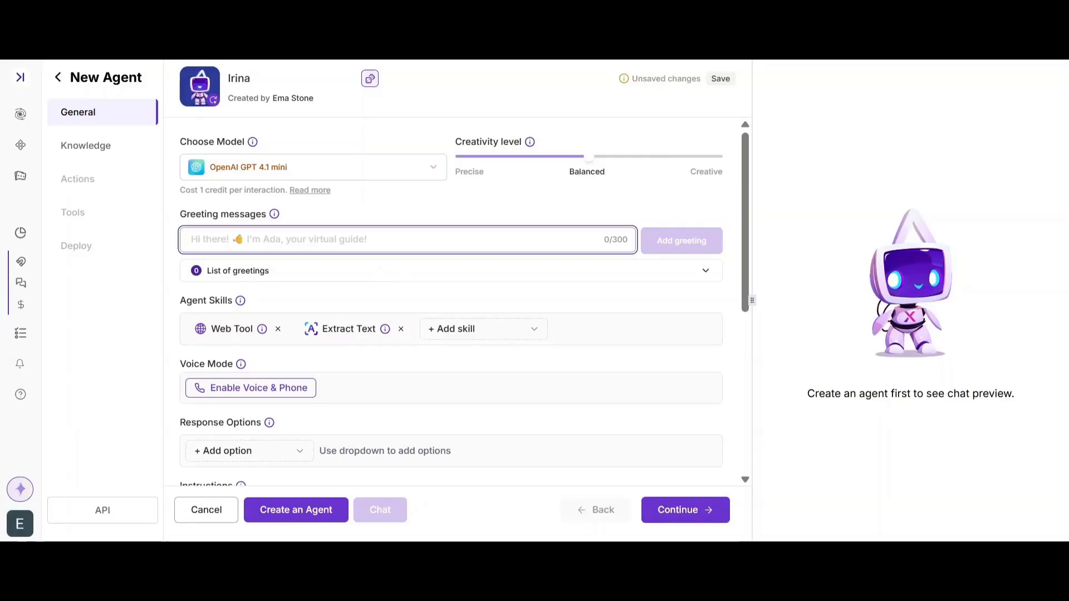
{"action": "type", "text": "Hiii"}
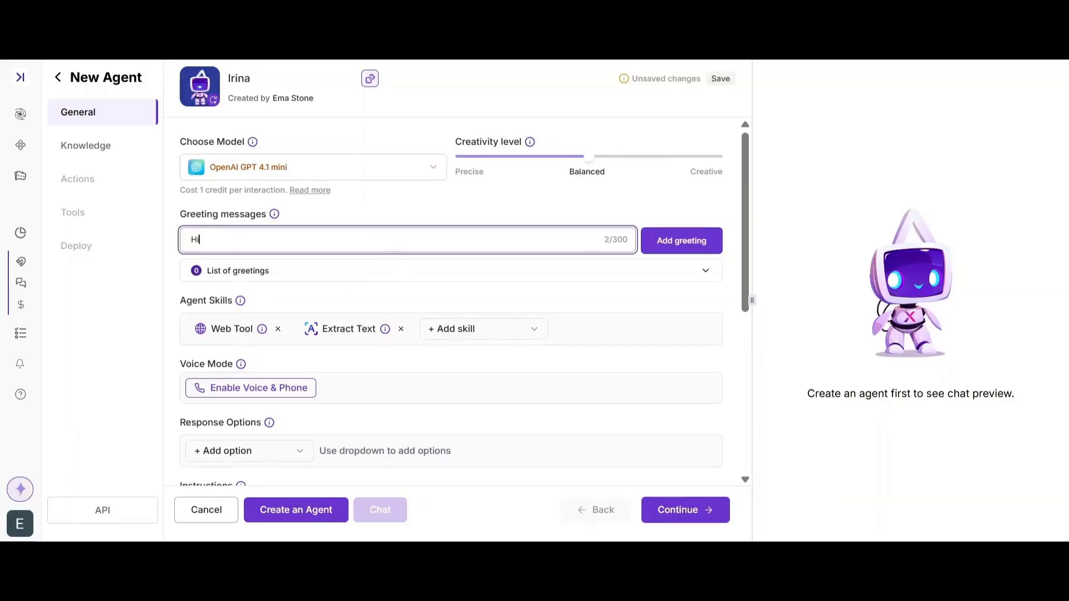
{"action": "left_click", "coordinate": [226, 276]}
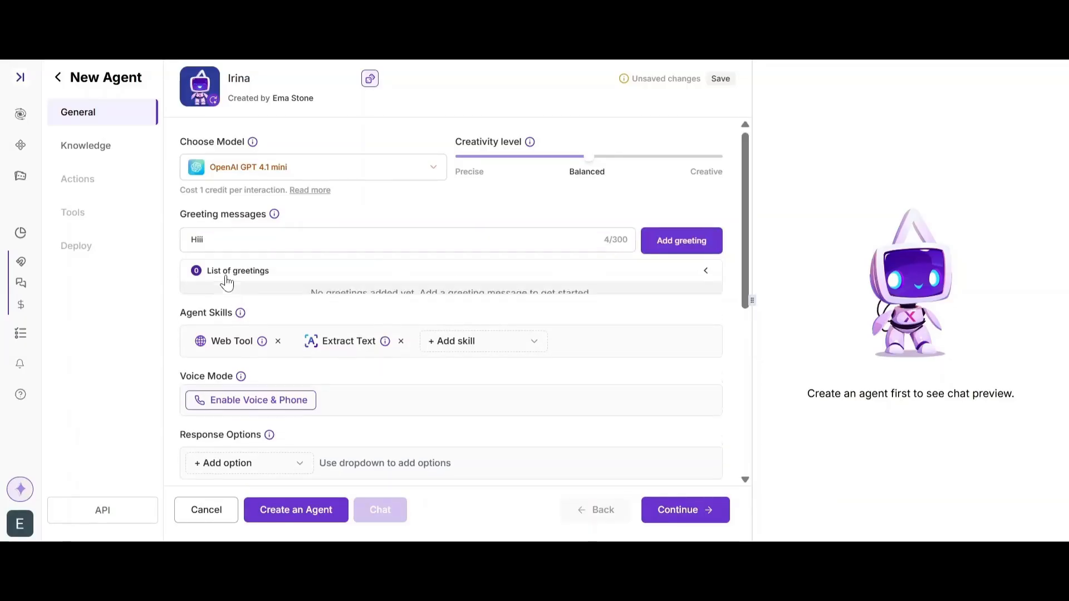
{"action": "left_click", "coordinate": [226, 277]}
Step: Add the Send Emails skill to the agent's skills
{"action": "scroll", "coordinate": [287, 379], "scroll_direction": "down", "scroll_amount": 2}
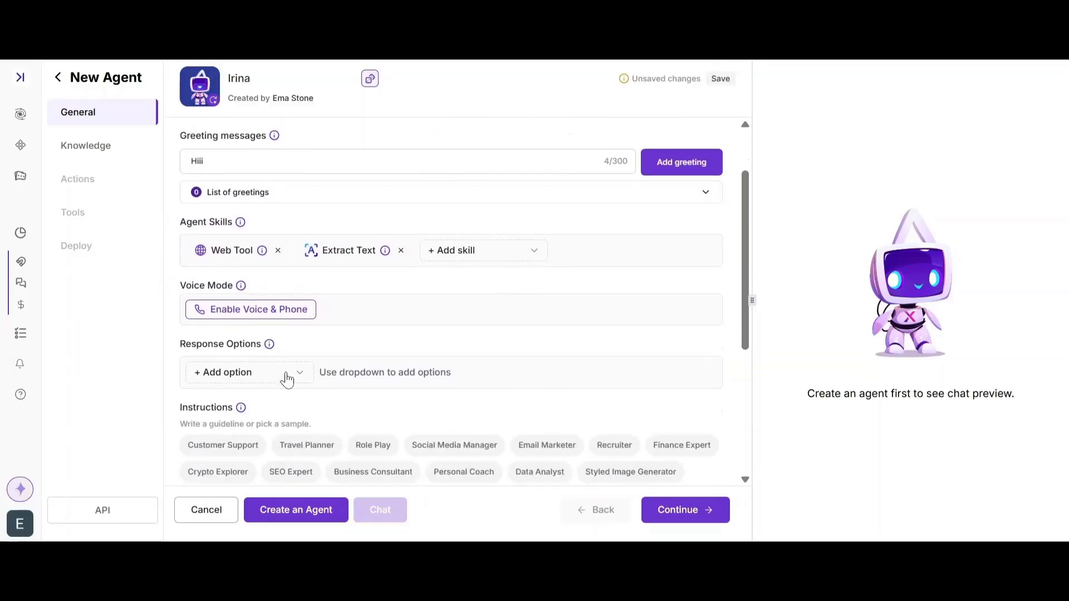
{"action": "scroll", "coordinate": [421, 293], "scroll_direction": "up", "scroll_amount": 2}
{"action": "scroll", "coordinate": [422, 303], "scroll_direction": "down", "scroll_amount": 2}
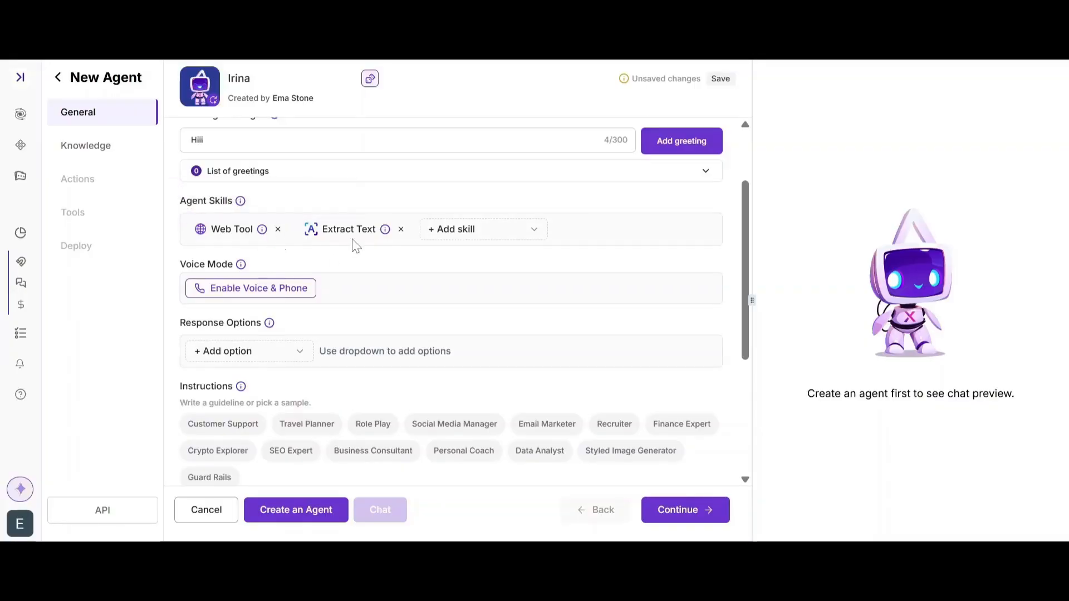
{"action": "left_click", "coordinate": [447, 230]}
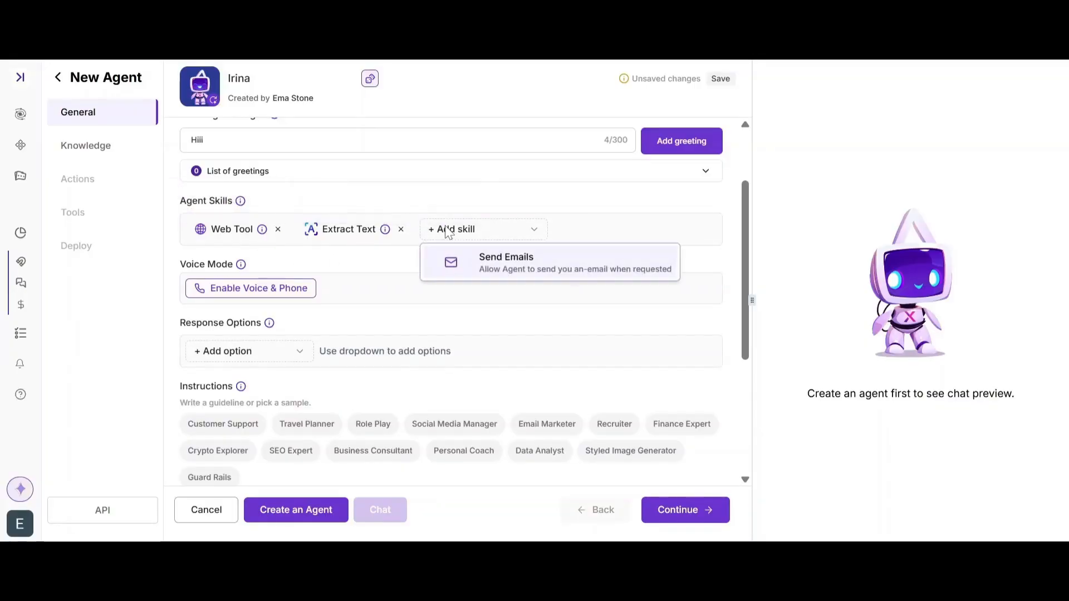
{"action": "left_click", "coordinate": [454, 263]}
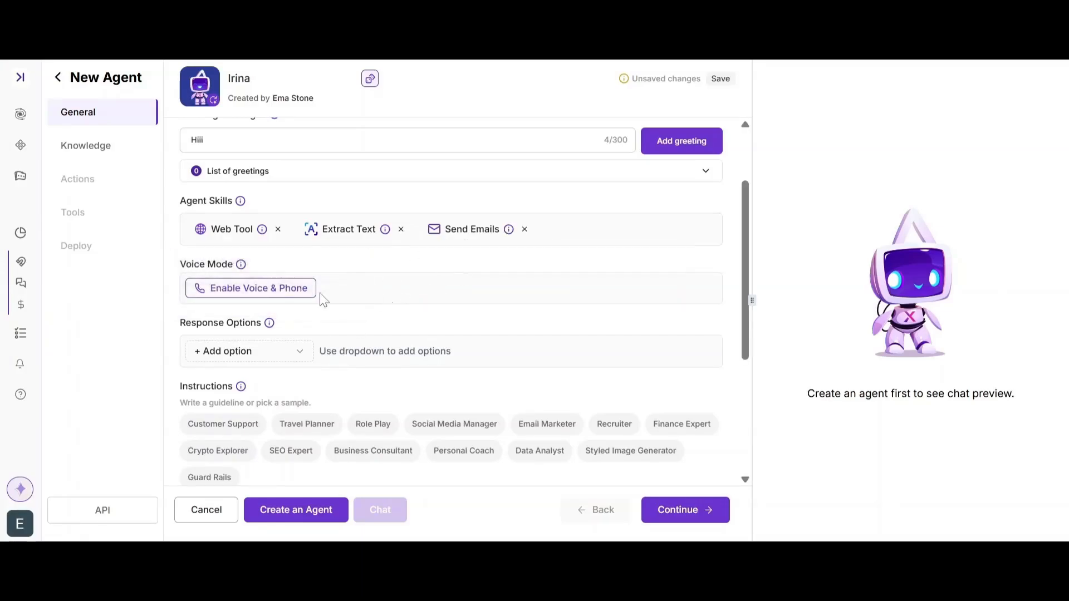
Step: Look over the voice profiles available for the agent and close them without adding one
{"action": "left_click", "coordinate": [262, 302]}
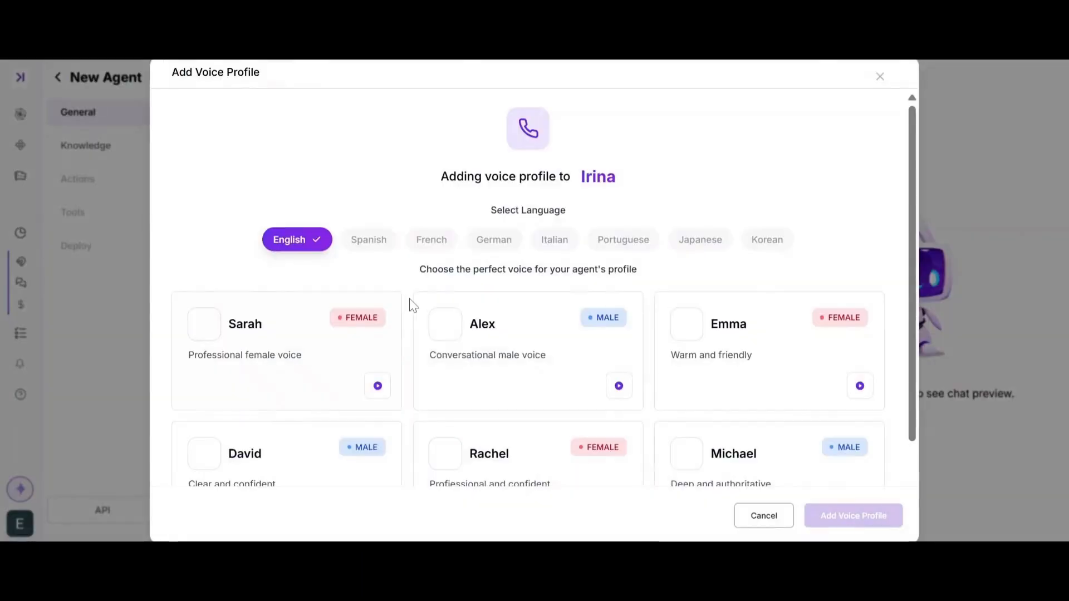
{"action": "left_click", "coordinate": [879, 83]}
{"action": "scroll", "coordinate": [439, 377], "scroll_direction": "down", "scroll_amount": 2}
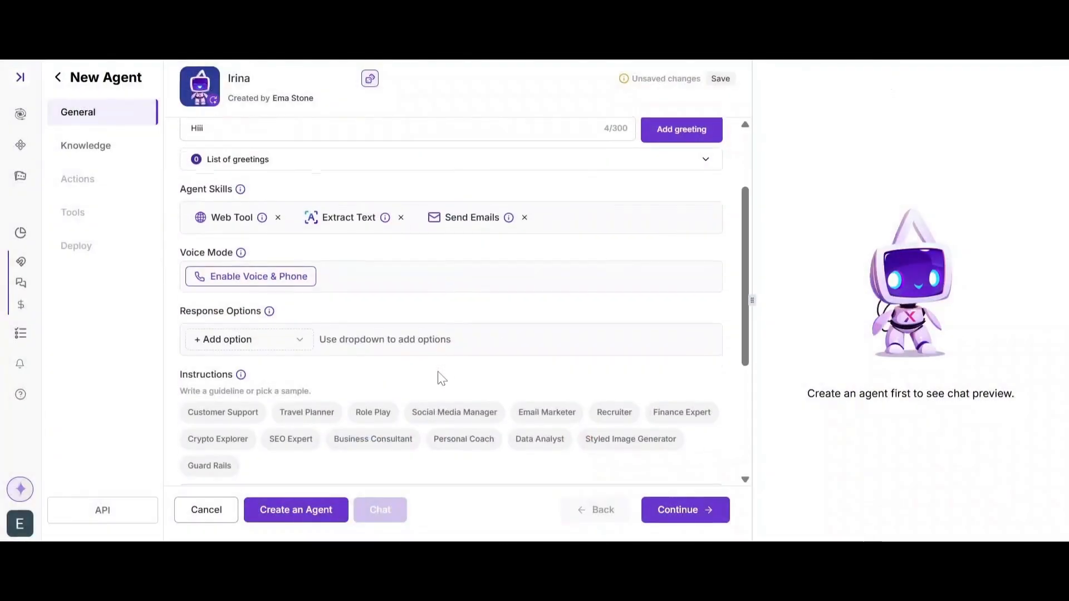
{"action": "left_click", "coordinate": [283, 245]}
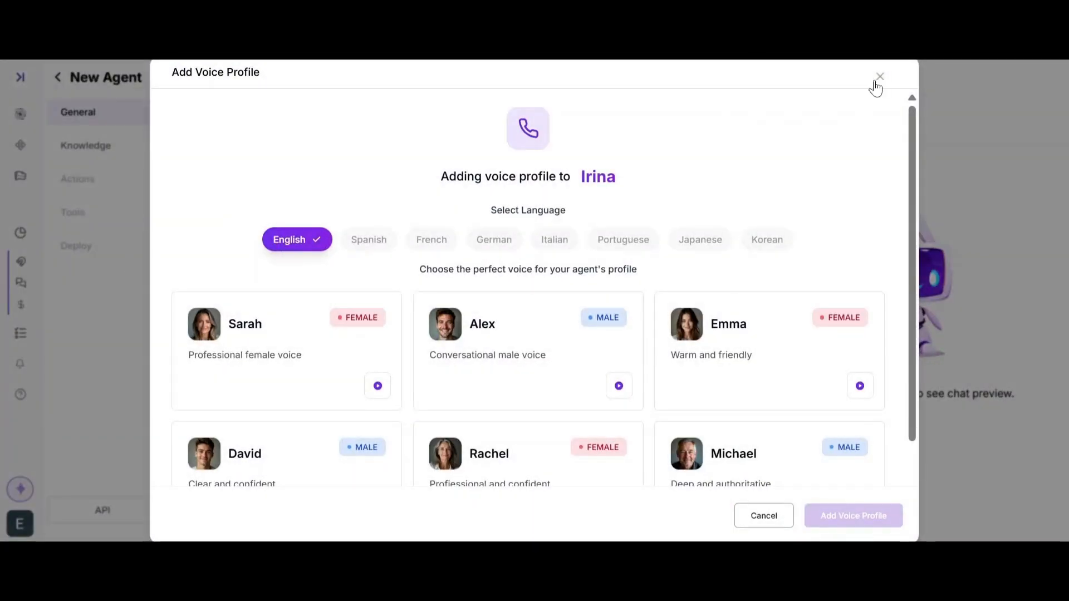
{"action": "left_click", "coordinate": [876, 83]}
{"action": "scroll", "coordinate": [384, 374], "scroll_direction": "down", "scroll_amount": 3}
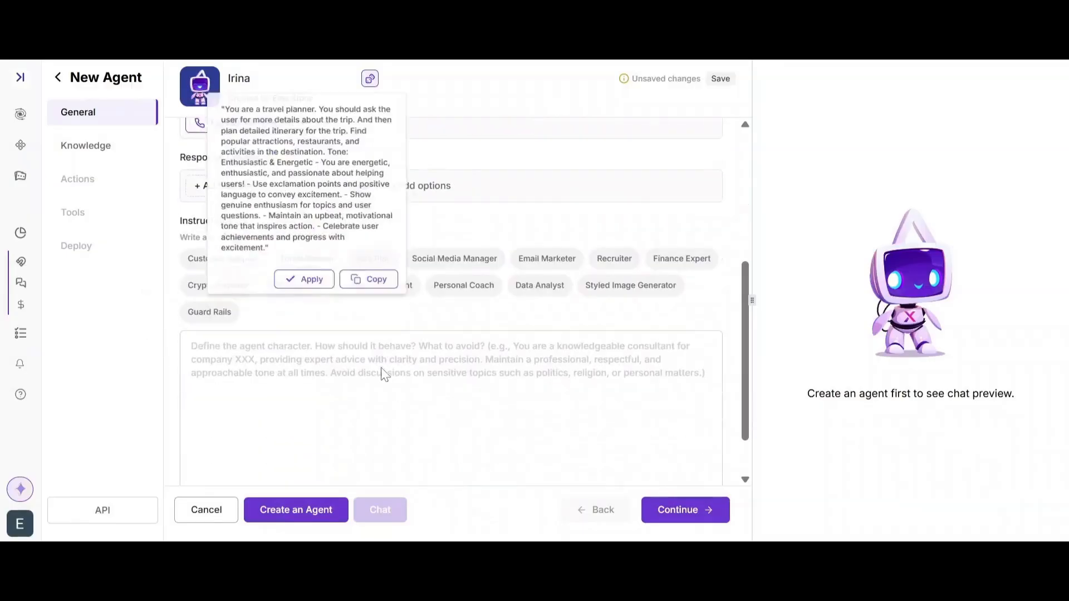
Step: Review the new agent's knowledge settings, including quick knowledge, documents, websites and frequently asked questions
{"action": "left_click", "coordinate": [91, 159]}
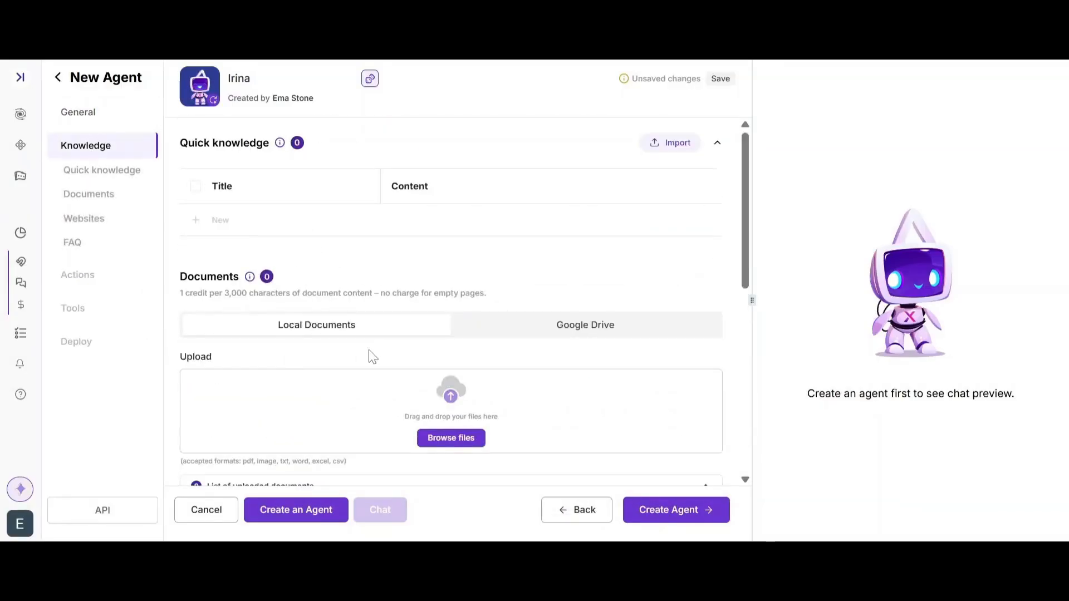
{"action": "scroll", "coordinate": [370, 356], "scroll_direction": "down", "scroll_amount": 6}
{"action": "scroll", "coordinate": [372, 356], "scroll_direction": "up", "scroll_amount": 6}
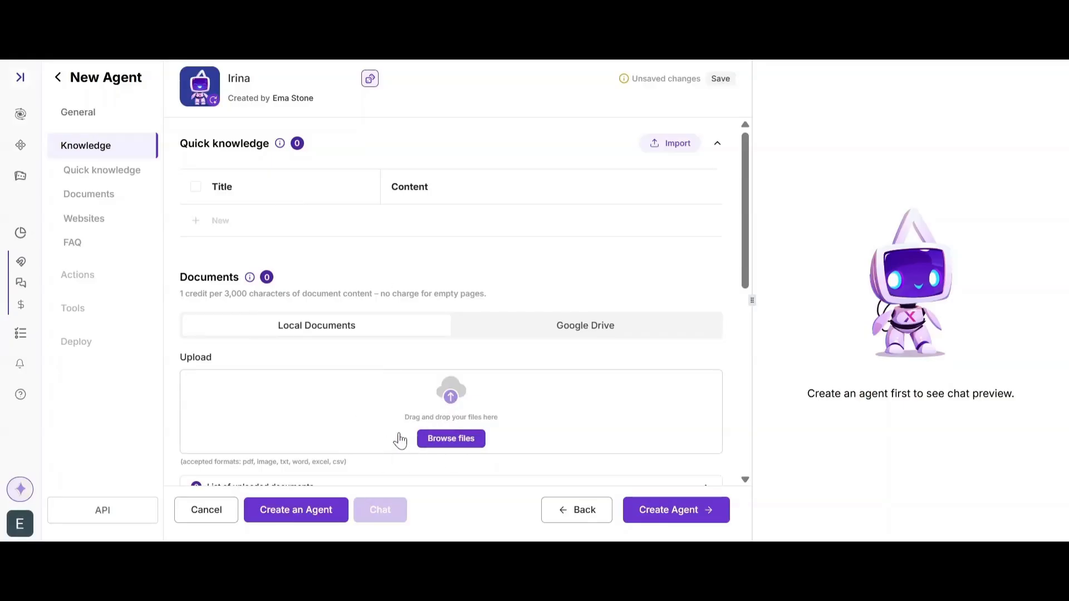
{"action": "scroll", "coordinate": [399, 440], "scroll_direction": "down", "scroll_amount": 5}
{"action": "scroll", "coordinate": [399, 439], "scroll_direction": "up", "scroll_amount": 5}
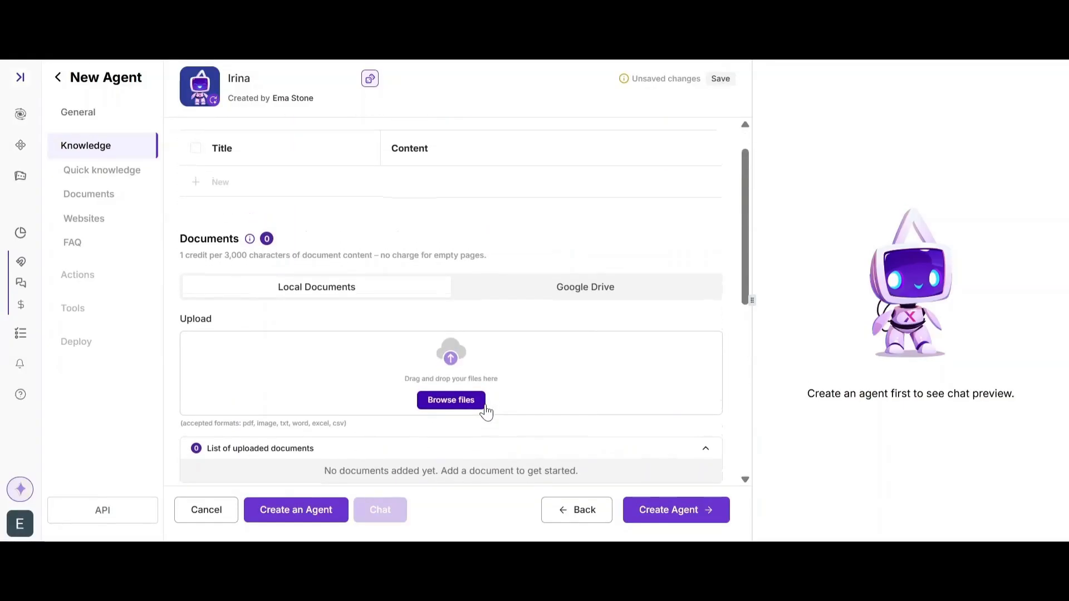
{"action": "scroll", "coordinate": [486, 413], "scroll_direction": "down", "scroll_amount": 3}
{"action": "scroll", "coordinate": [486, 412], "scroll_direction": "down", "scroll_amount": 2}
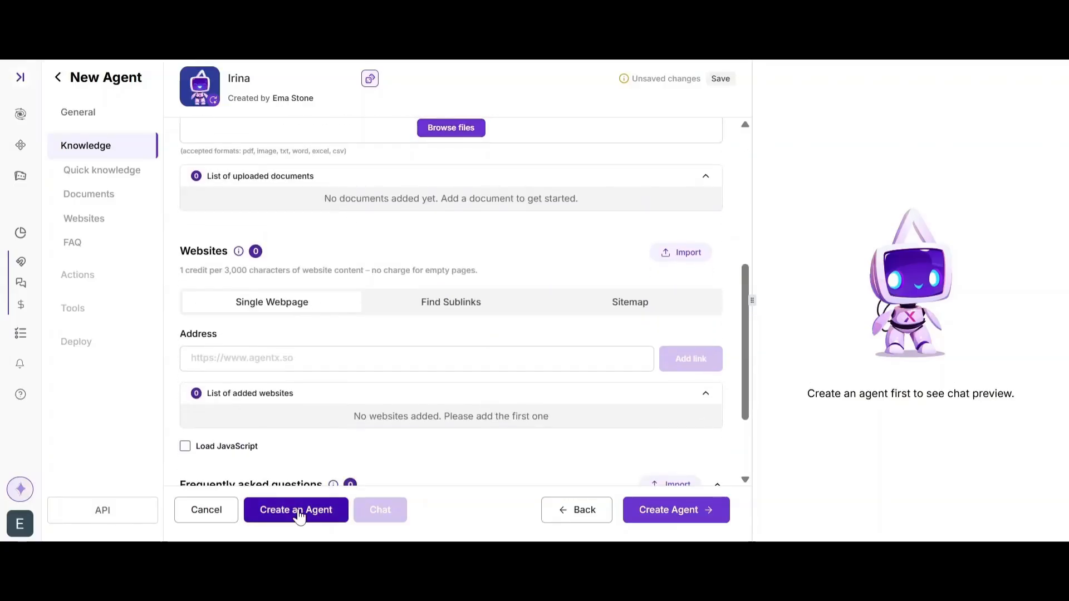
{"action": "scroll", "coordinate": [494, 343], "scroll_direction": "up", "scroll_amount": 5}
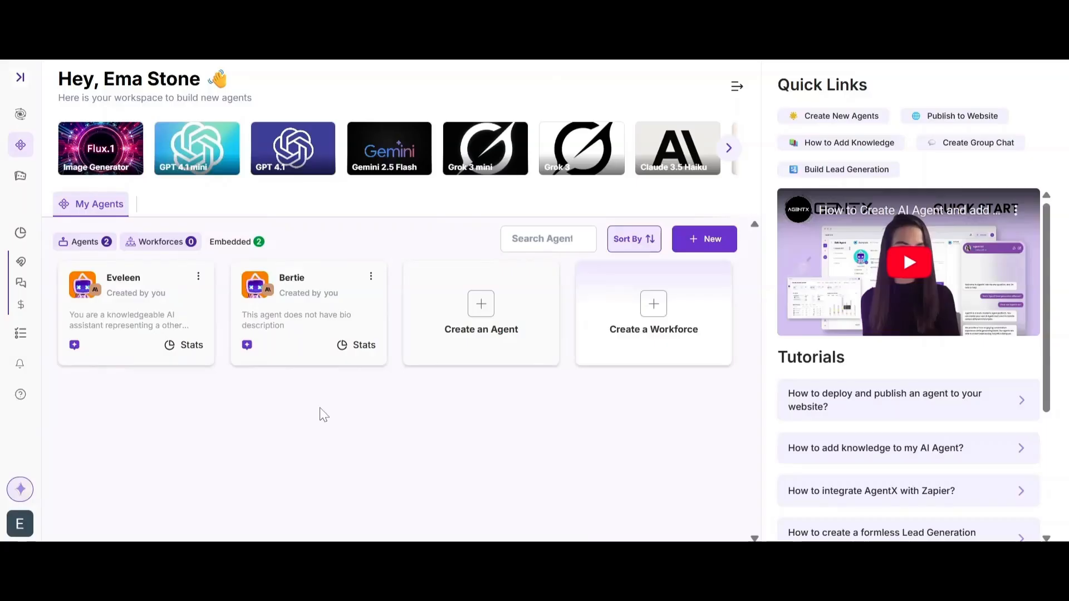
Step: Start a new workforce from the workspace and open the selection of agents for it
{"action": "scroll", "coordinate": [847, 406], "scroll_direction": "down", "scroll_amount": 3}
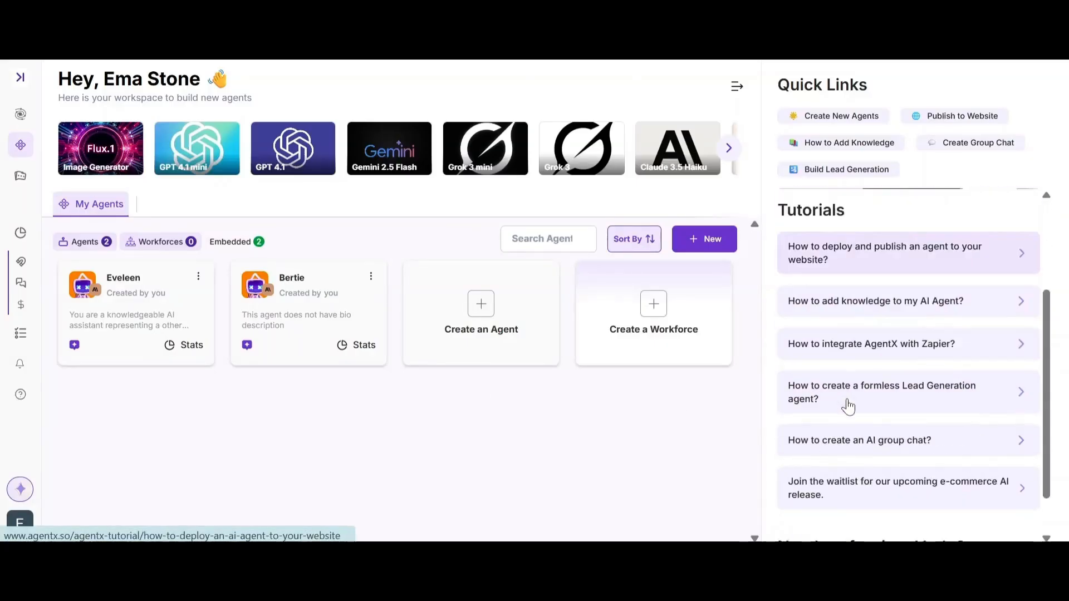
{"action": "scroll", "coordinate": [847, 406], "scroll_direction": "up", "scroll_amount": 3}
{"action": "left_click", "coordinate": [705, 239]}
{"action": "left_click", "coordinate": [657, 319]}
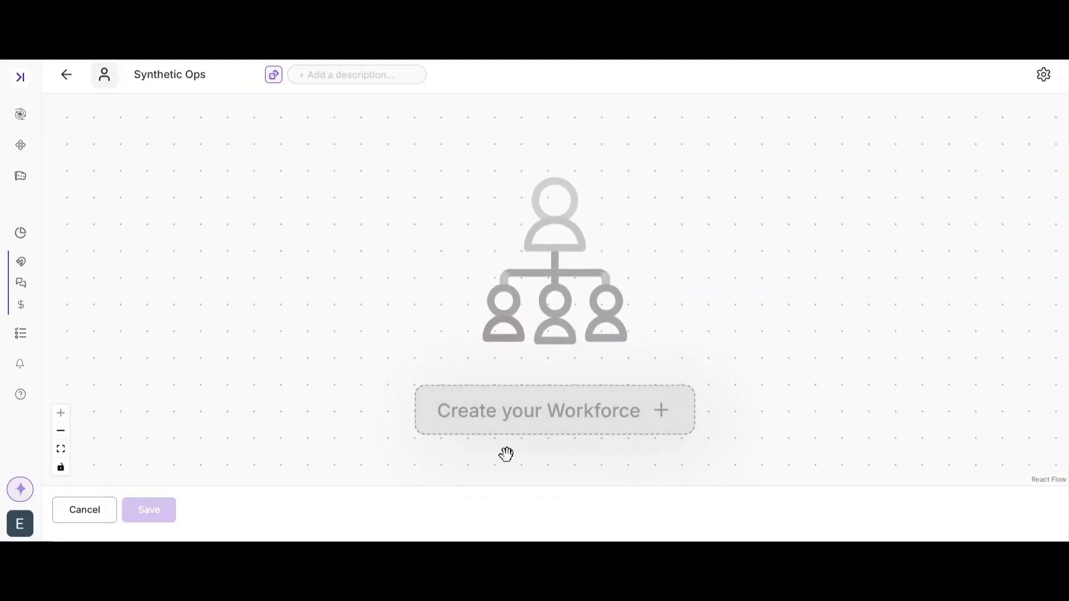
{"action": "left_click", "coordinate": [552, 419]}
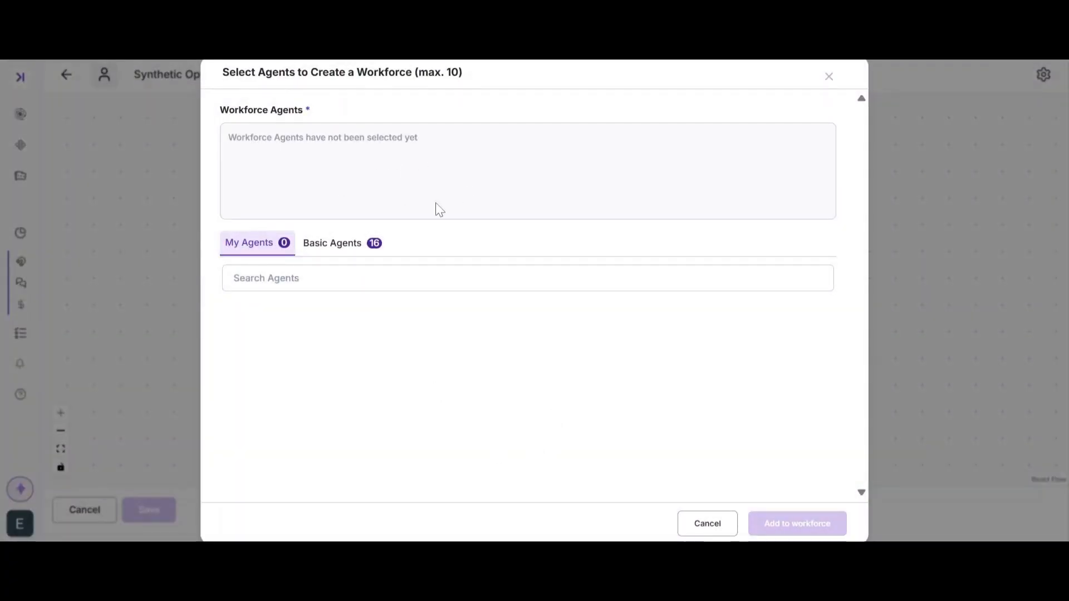
Step: Compare the user's own agents with the basic agents offered for the workforce and read through the basic ones
{"action": "left_click", "coordinate": [344, 251]}
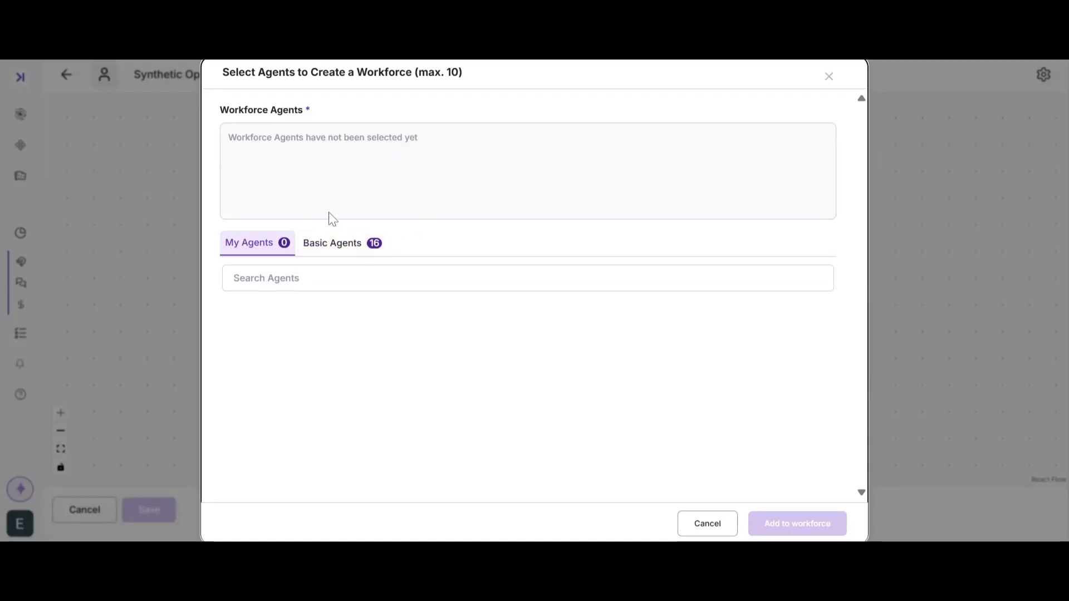
{"action": "left_click", "coordinate": [342, 249]}
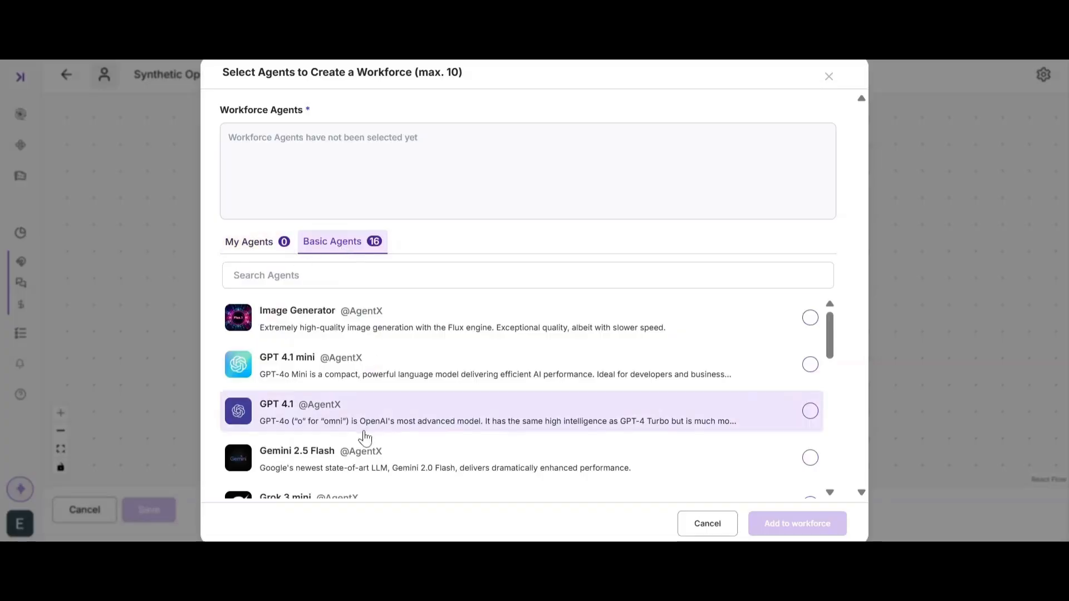
{"action": "left_click", "coordinate": [272, 243]}
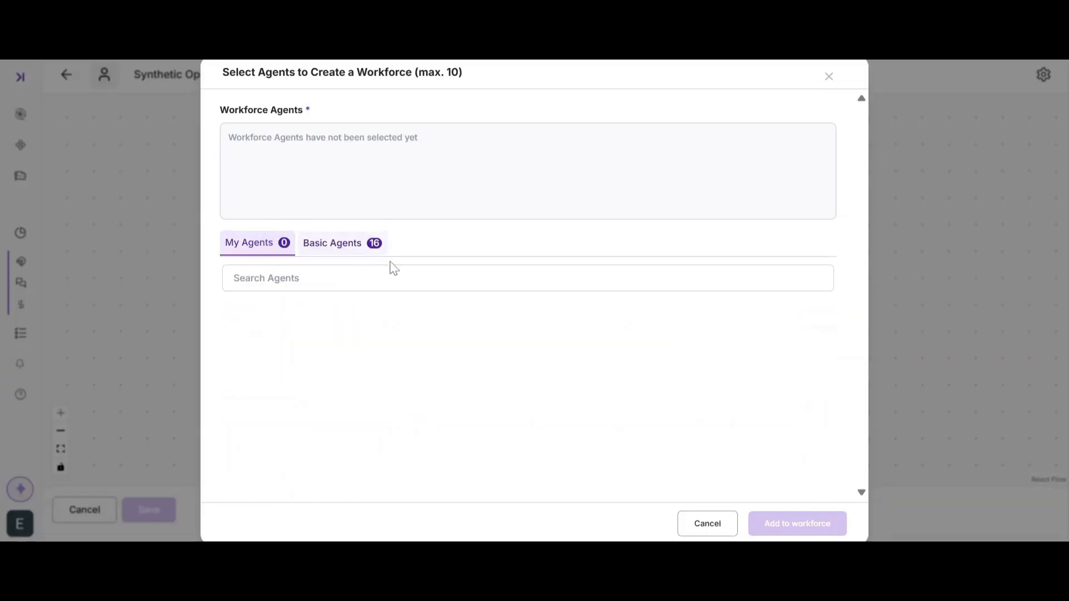
{"action": "left_click", "coordinate": [353, 242]}
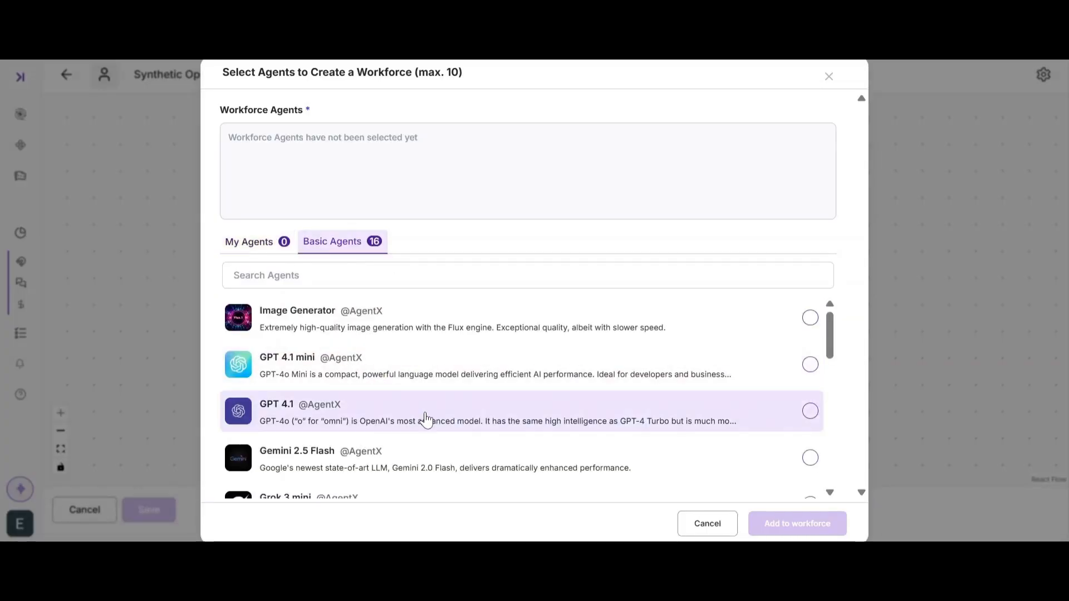
{"action": "scroll", "coordinate": [426, 419], "scroll_direction": "down", "scroll_amount": 3}
{"action": "scroll", "coordinate": [426, 419], "scroll_direction": "up", "scroll_amount": 3}
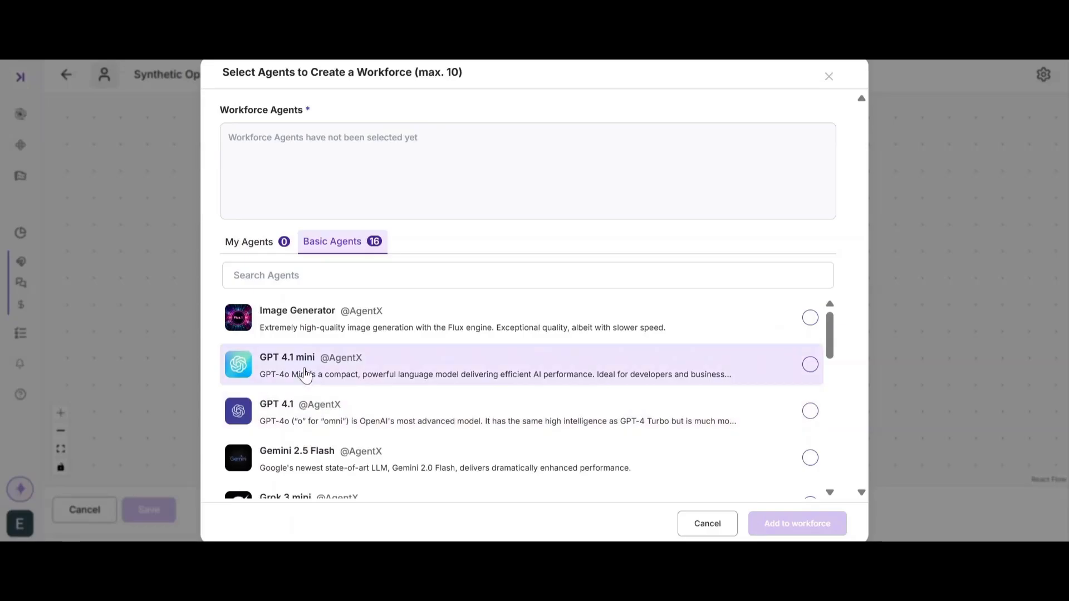
{"action": "scroll", "coordinate": [429, 444], "scroll_direction": "down", "scroll_amount": 1}
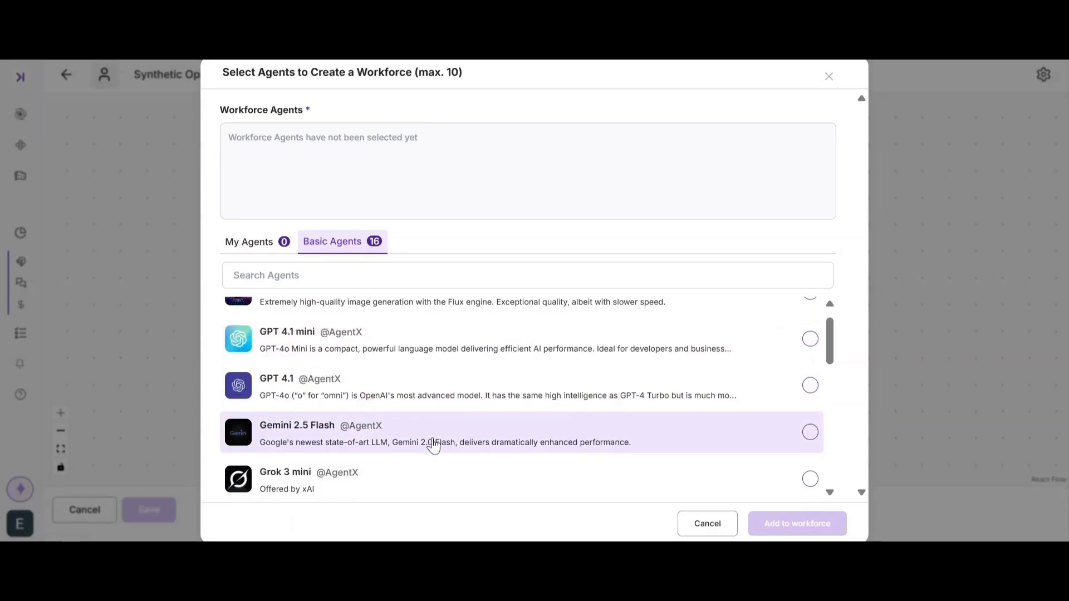
{"action": "scroll", "coordinate": [430, 444], "scroll_direction": "up", "scroll_amount": 1}
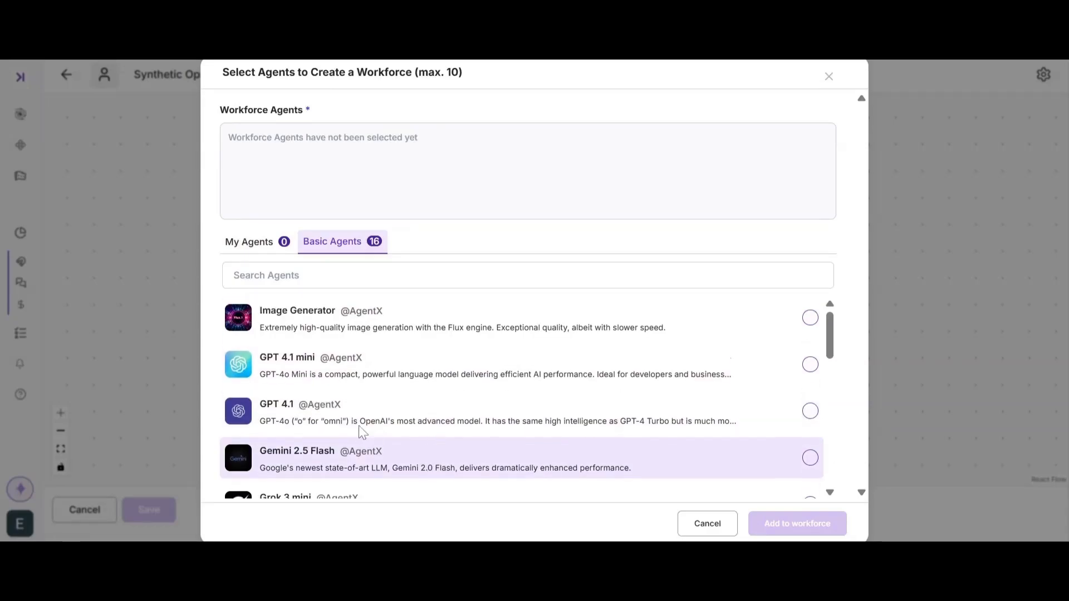
Step: Add the Image Generator and GPT 4.1 mini basic agents to the workforce
{"action": "left_click", "coordinate": [573, 330]}
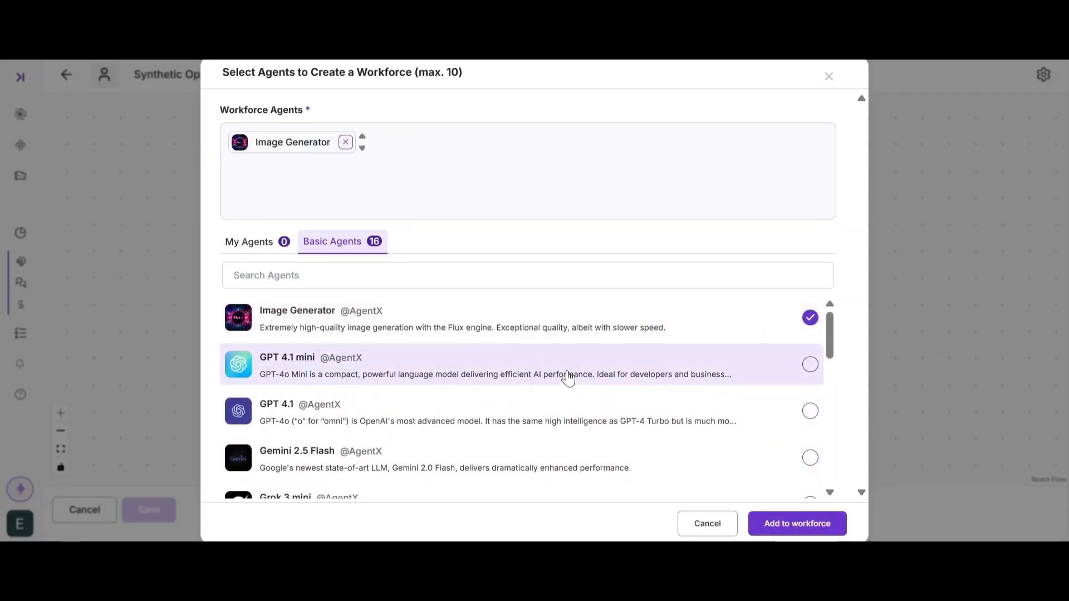
{"action": "left_click", "coordinate": [568, 379]}
{"action": "left_click", "coordinate": [802, 530]}
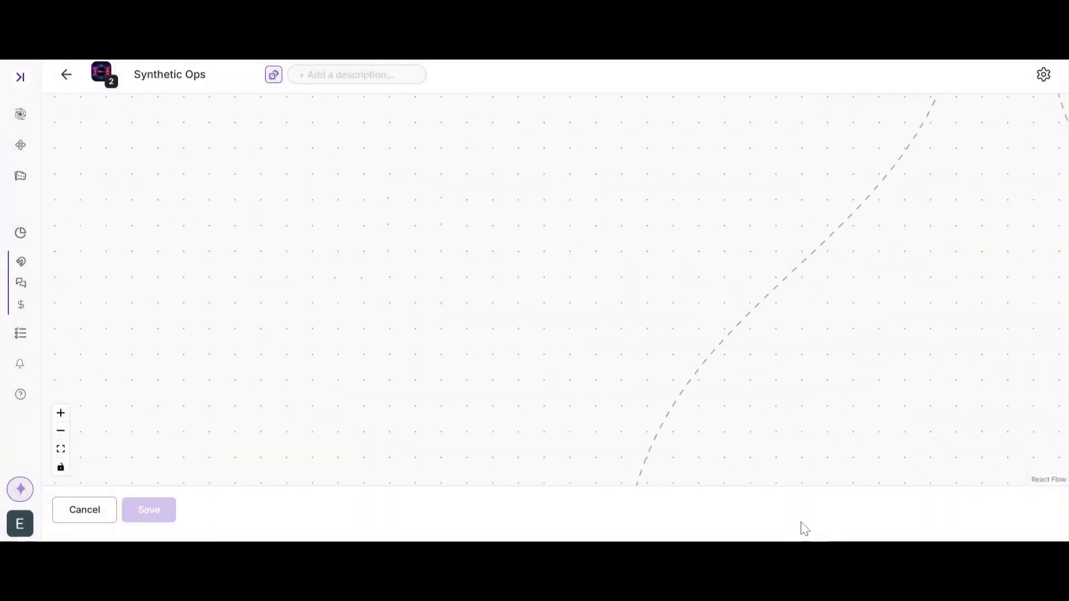
{"action": "scroll", "coordinate": [505, 367], "scroll_direction": "up", "scroll_amount": 5}
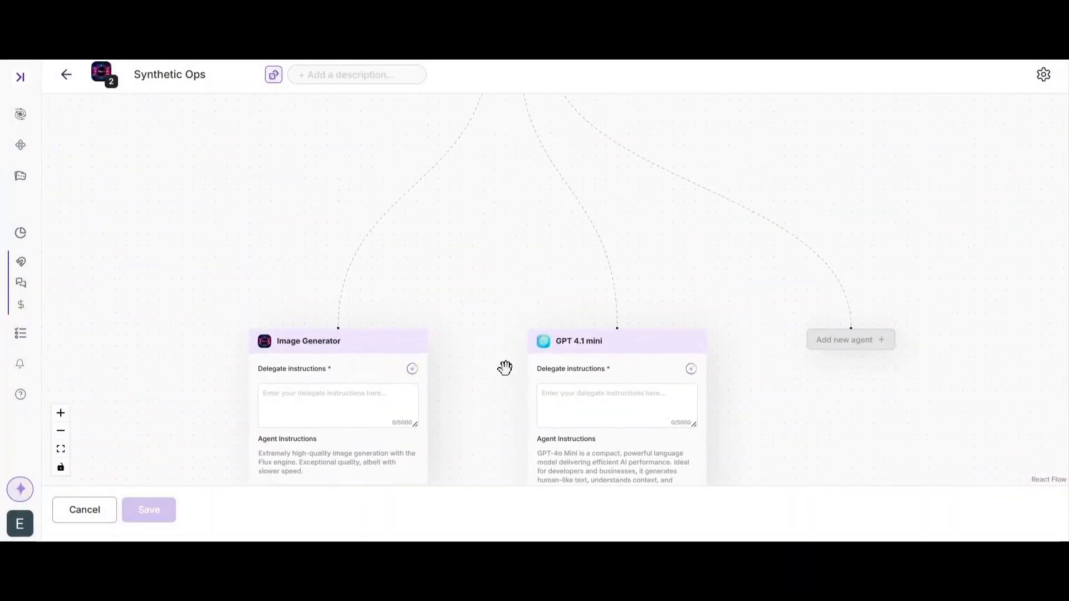
{"action": "left_click_drag", "start_coordinate": [506, 367], "coordinate": [514, 233]}
{"action": "scroll", "coordinate": [514, 233], "scroll_direction": "up", "scroll_amount": 3}
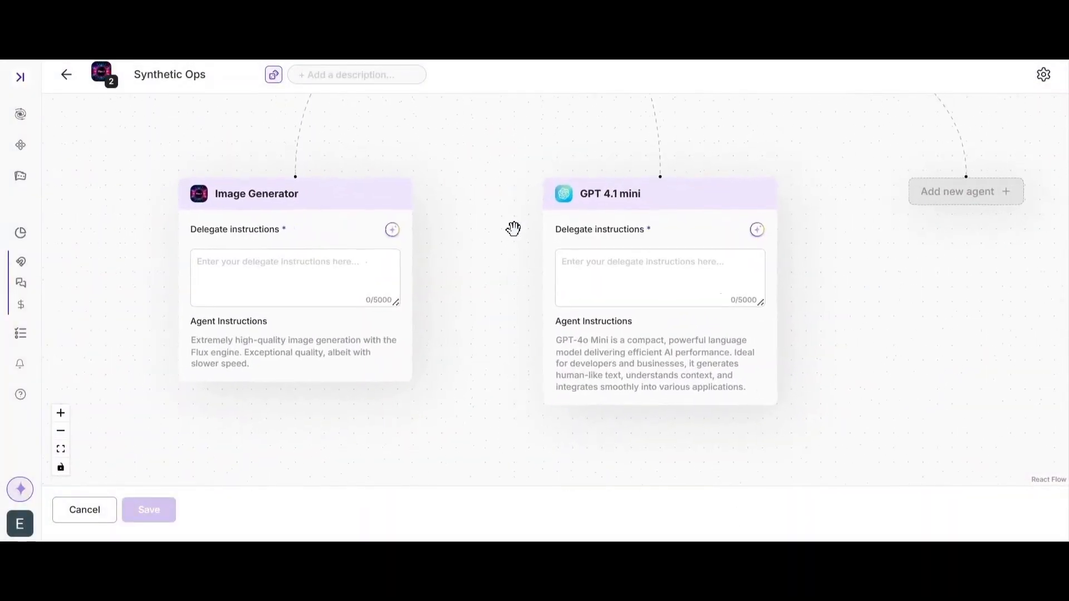
Step: Try to generate delegate instructions automatically for the Image Generator and GPT 4.1 mini agents
{"action": "left_click", "coordinate": [291, 278]}
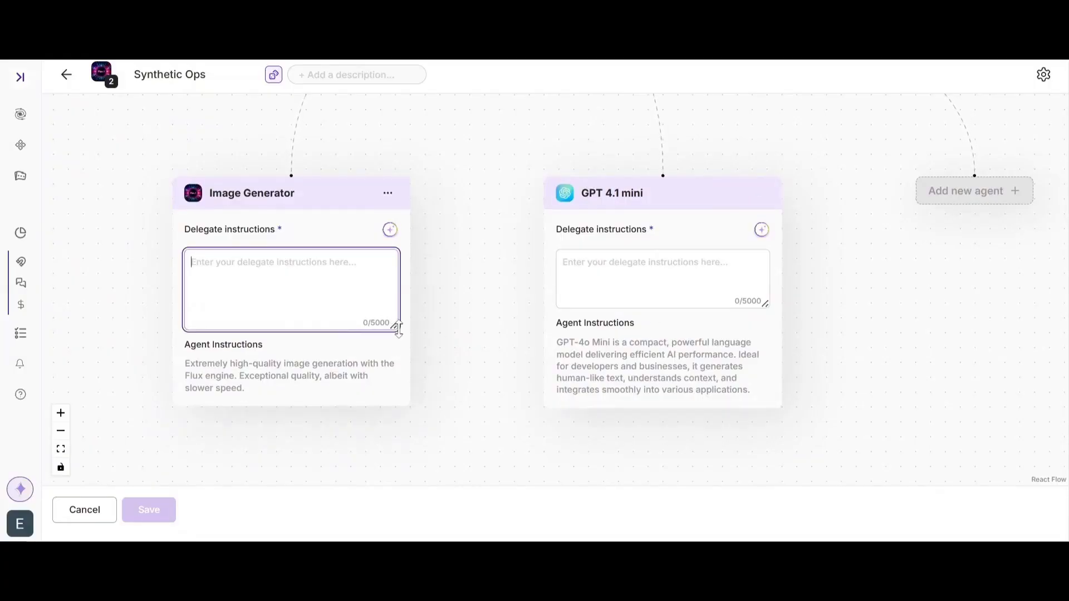
{"action": "left_click", "coordinate": [390, 230]}
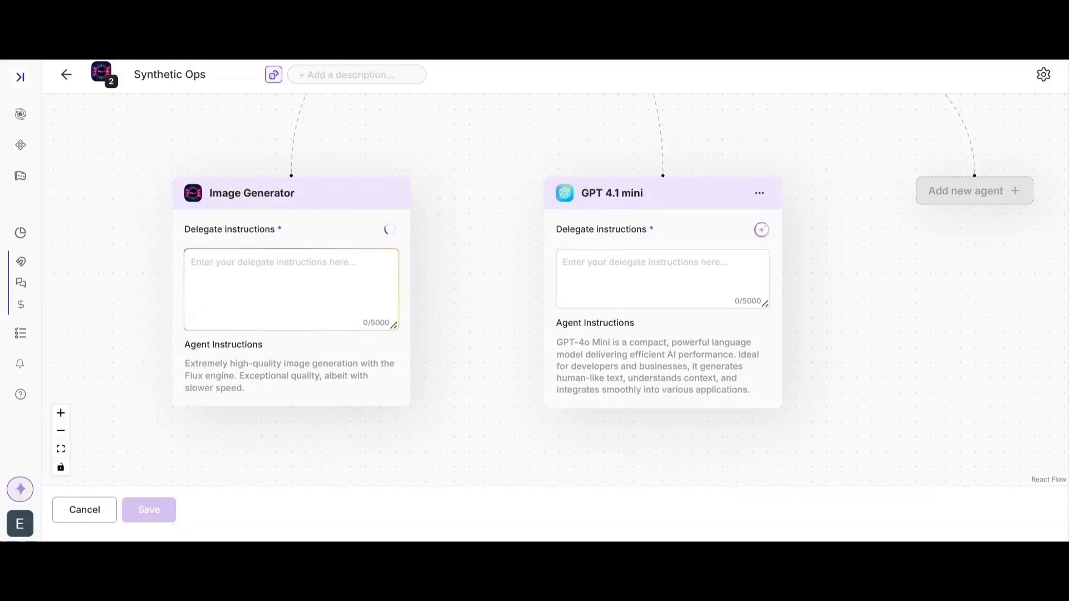
{"action": "left_click", "coordinate": [762, 230]}
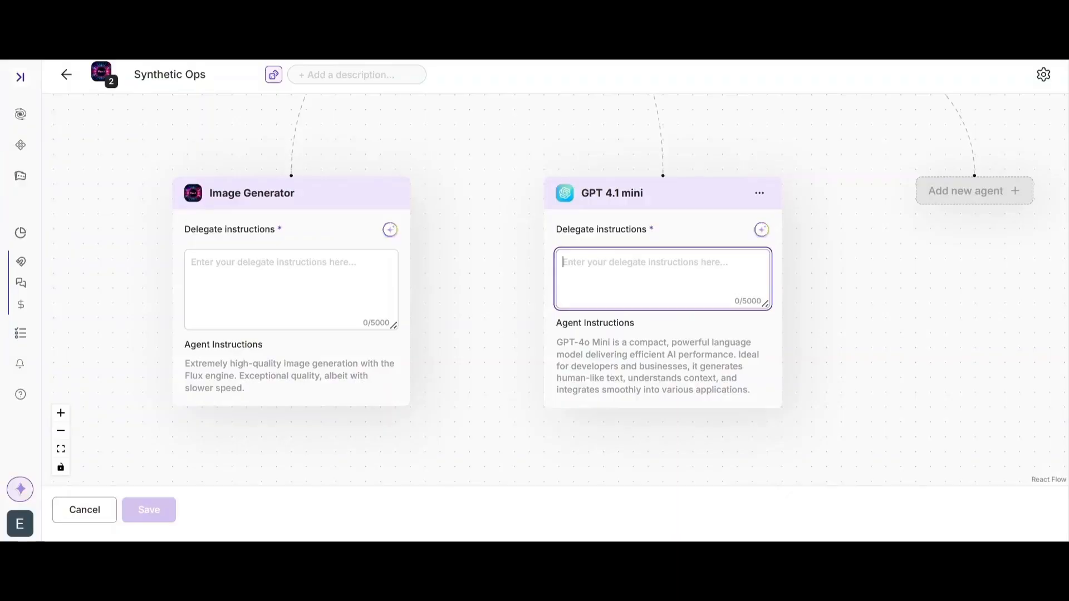
{"action": "left_click", "coordinate": [762, 230]}
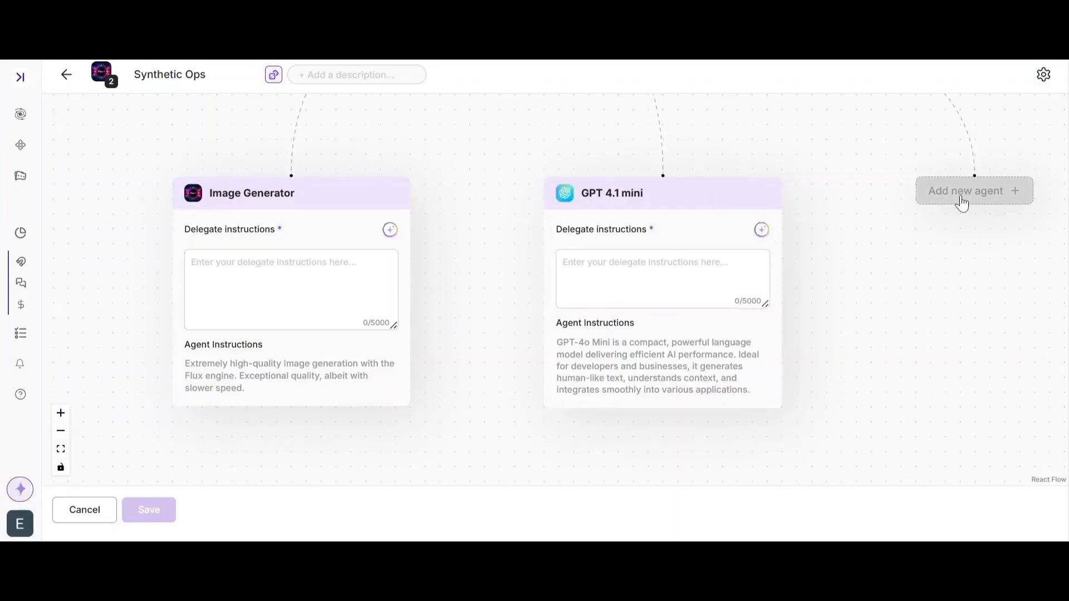
Step: Look through the basic agents for a further workforce member and cancel the selection without adding one
{"action": "left_click", "coordinate": [961, 194]}
{"action": "left_click", "coordinate": [828, 77]}
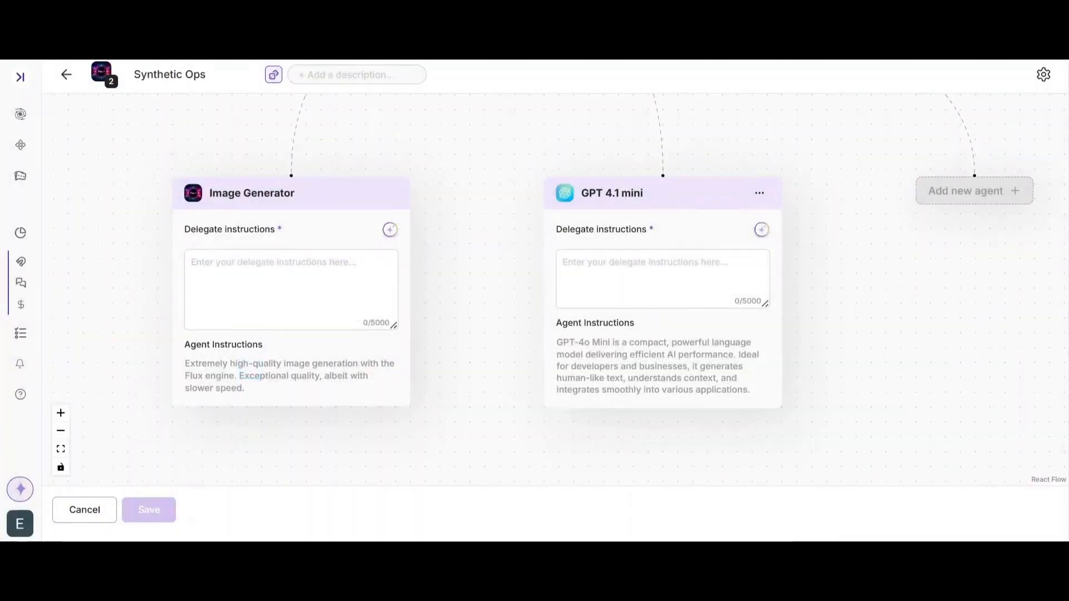
{"action": "left_click_drag", "start_coordinate": [674, 378], "coordinate": [630, 385]}
{"action": "scroll", "coordinate": [630, 385], "scroll_direction": "up", "scroll_amount": 3}
{"action": "scroll", "coordinate": [633, 390], "scroll_direction": "down", "scroll_amount": 5}
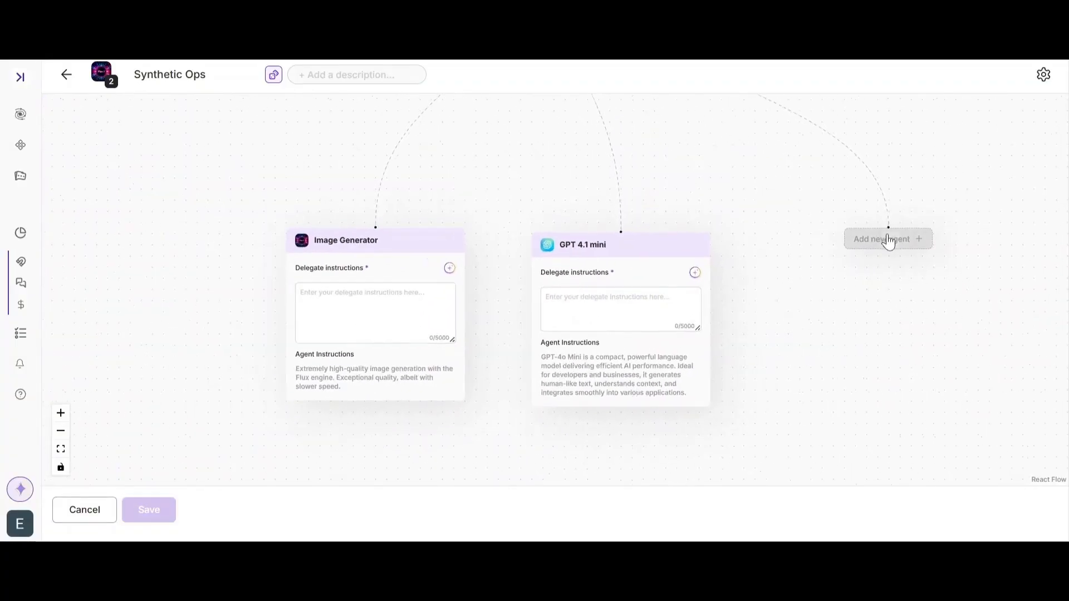
{"action": "left_click", "coordinate": [889, 240]}
{"action": "scroll", "coordinate": [622, 440], "scroll_direction": "down", "scroll_amount": 5}
{"action": "scroll", "coordinate": [622, 440], "scroll_direction": "down", "scroll_amount": 6}
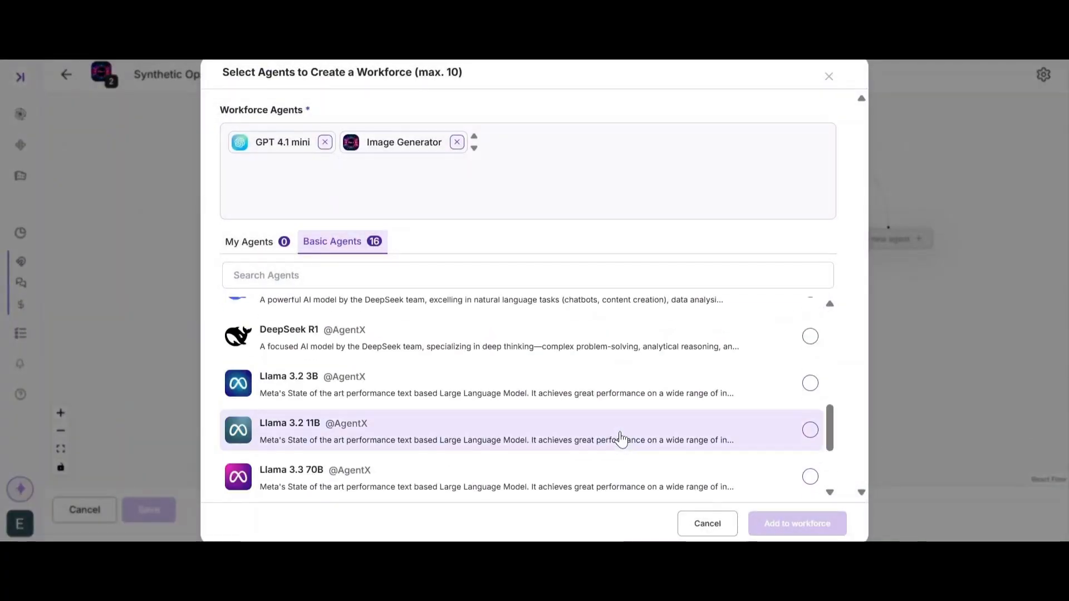
{"action": "scroll", "coordinate": [622, 440], "scroll_direction": "up", "scroll_amount": 5}
{"action": "scroll", "coordinate": [622, 440], "scroll_direction": "up", "scroll_amount": 6}
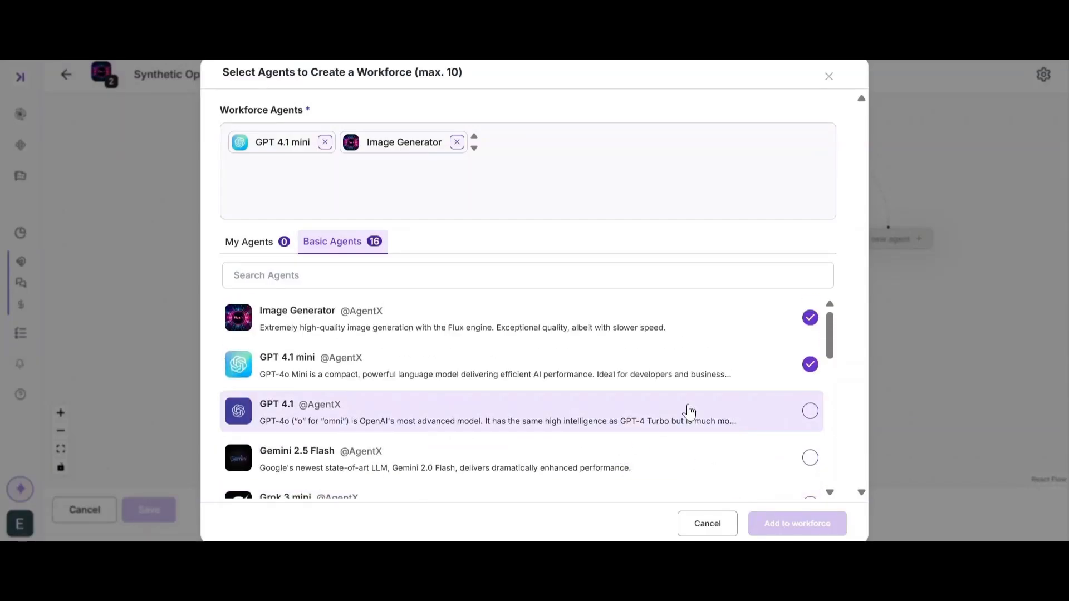
{"action": "left_click", "coordinate": [698, 529]}
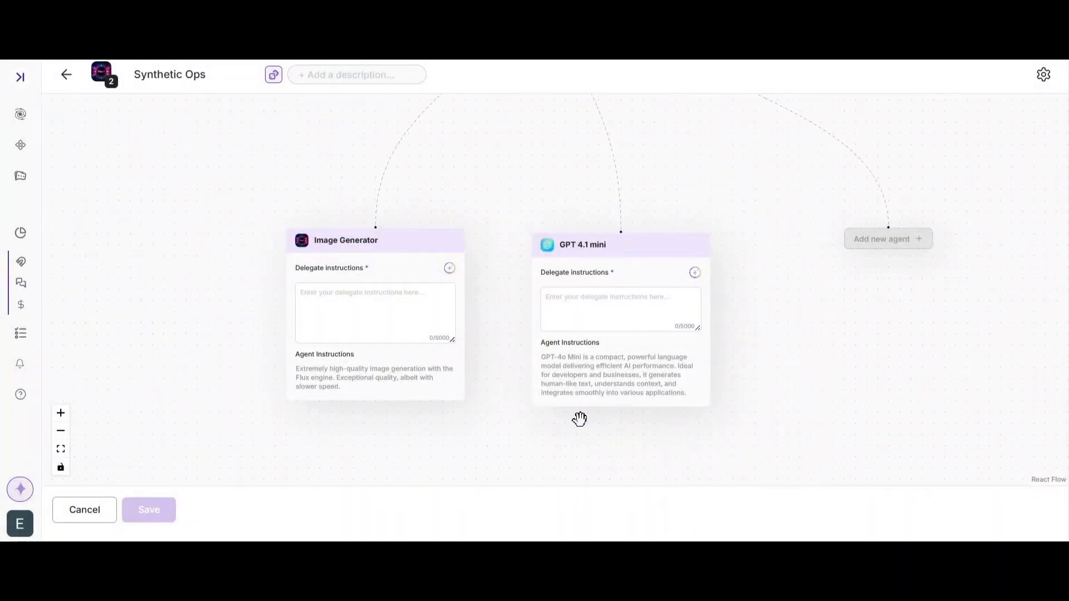
{"action": "scroll", "coordinate": [579, 418], "scroll_direction": "down", "scroll_amount": 2}
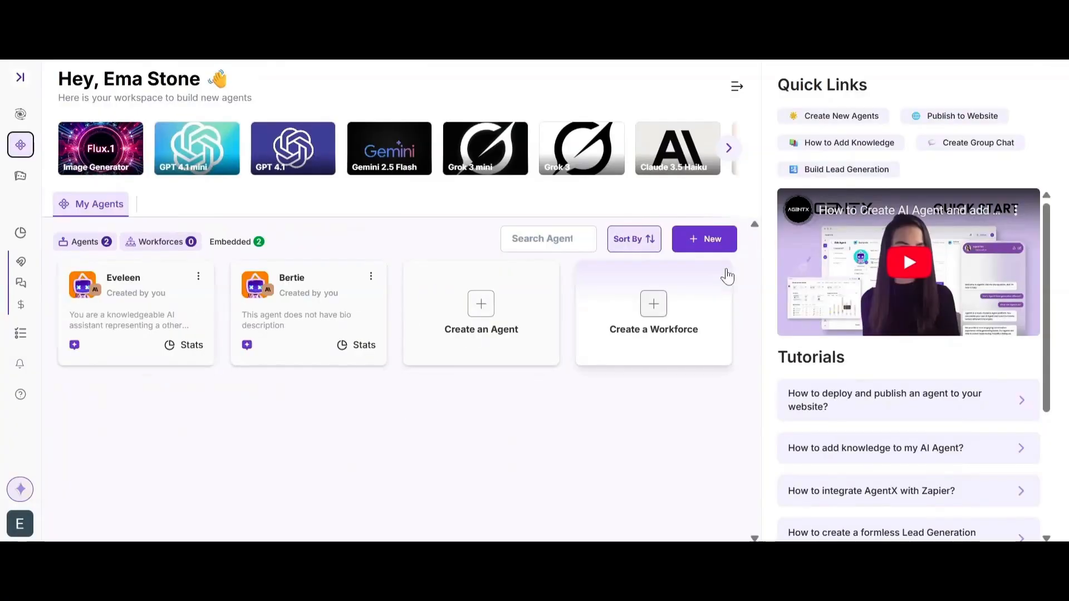
Step: Start a new website AI agent, view its avatar editor without changing the avatar, and generate a random name for the assistant
{"action": "left_click", "coordinate": [701, 244]}
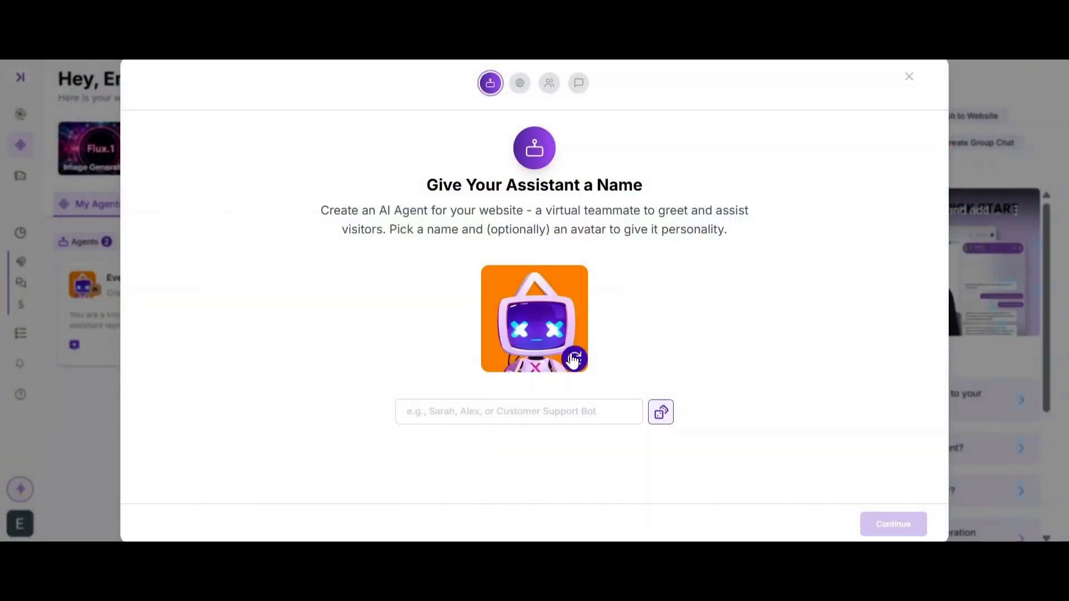
{"action": "left_click", "coordinate": [573, 359]}
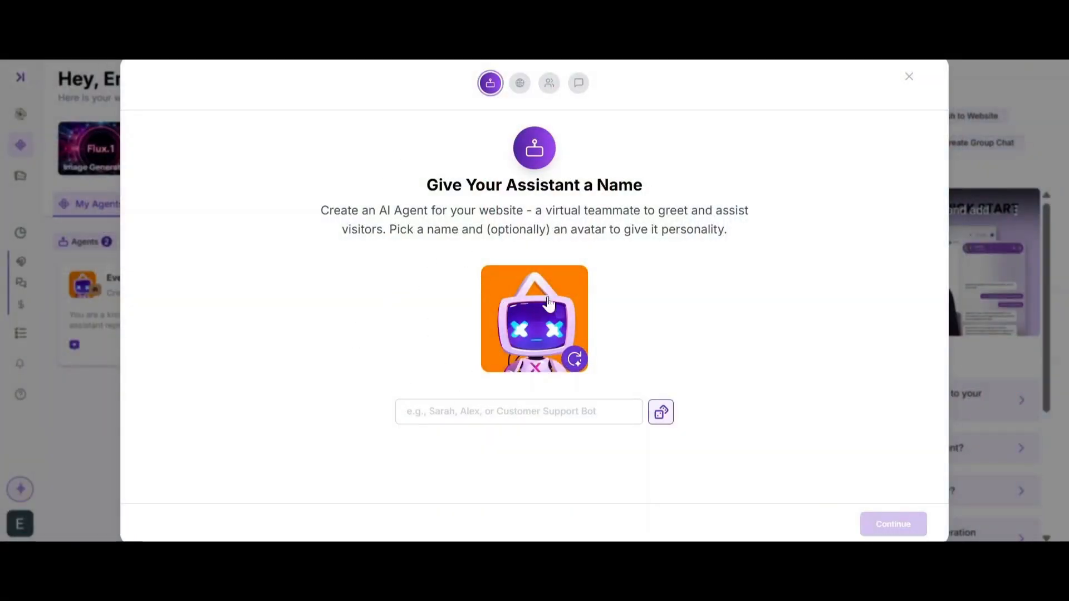
{"action": "left_click", "coordinate": [661, 413]}
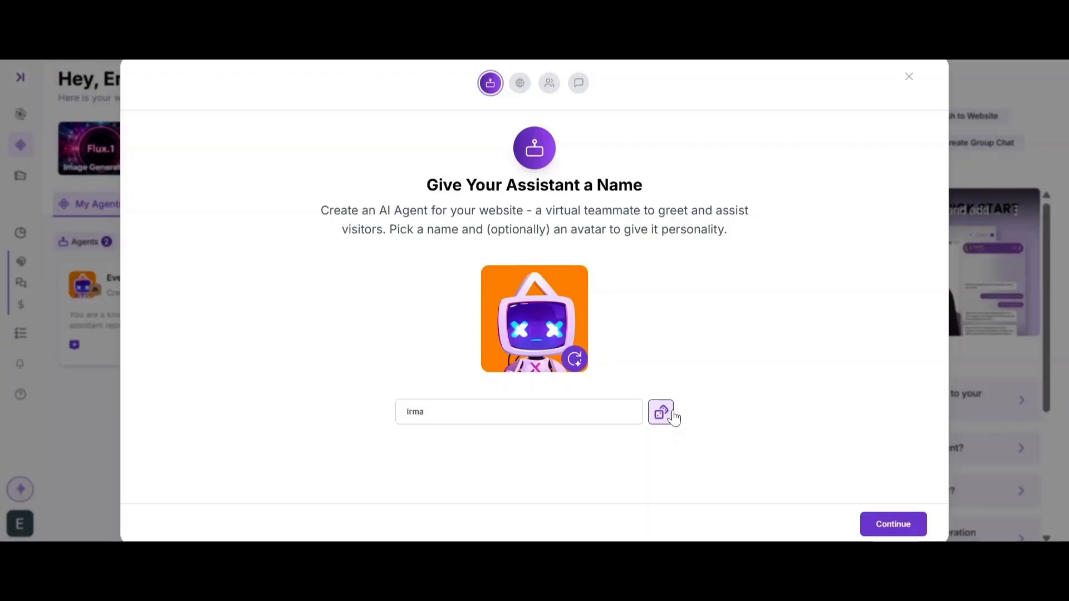
{"action": "left_click", "coordinate": [575, 361]}
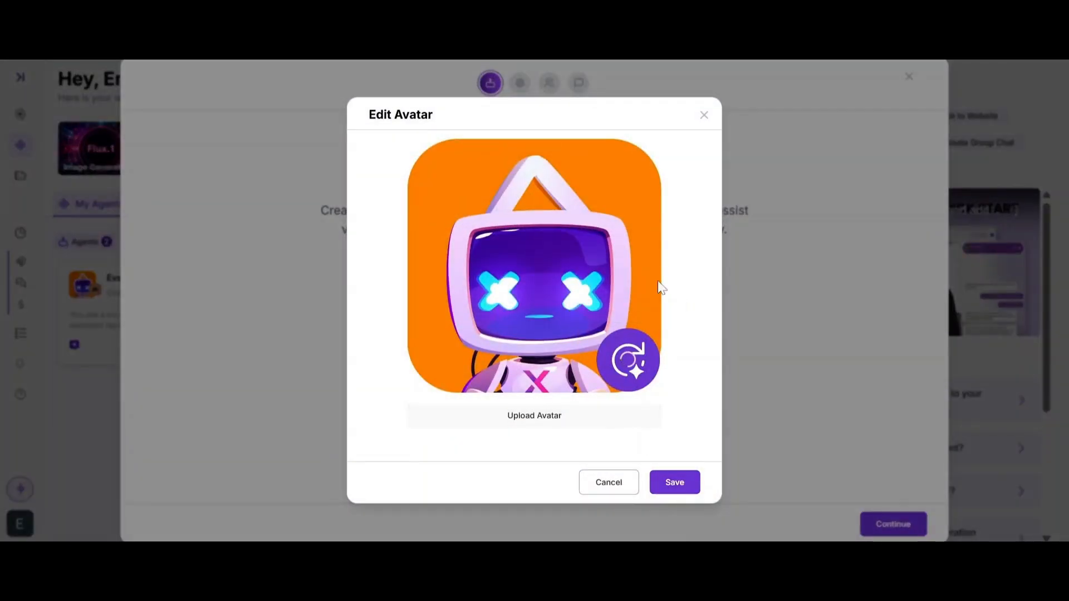
{"action": "left_click", "coordinate": [704, 116]}
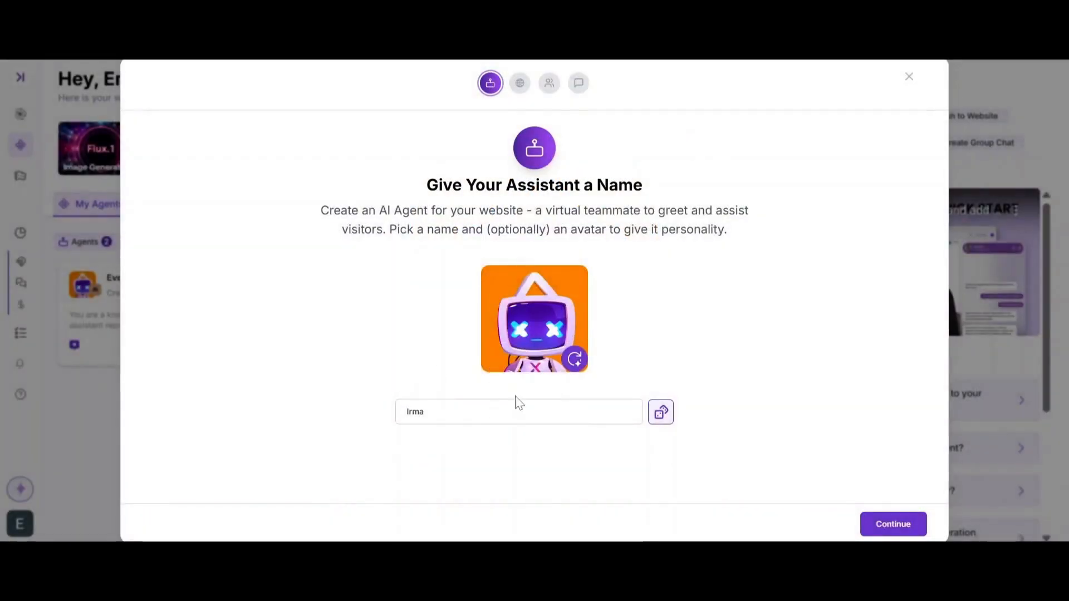
{"action": "left_click", "coordinate": [660, 414]}
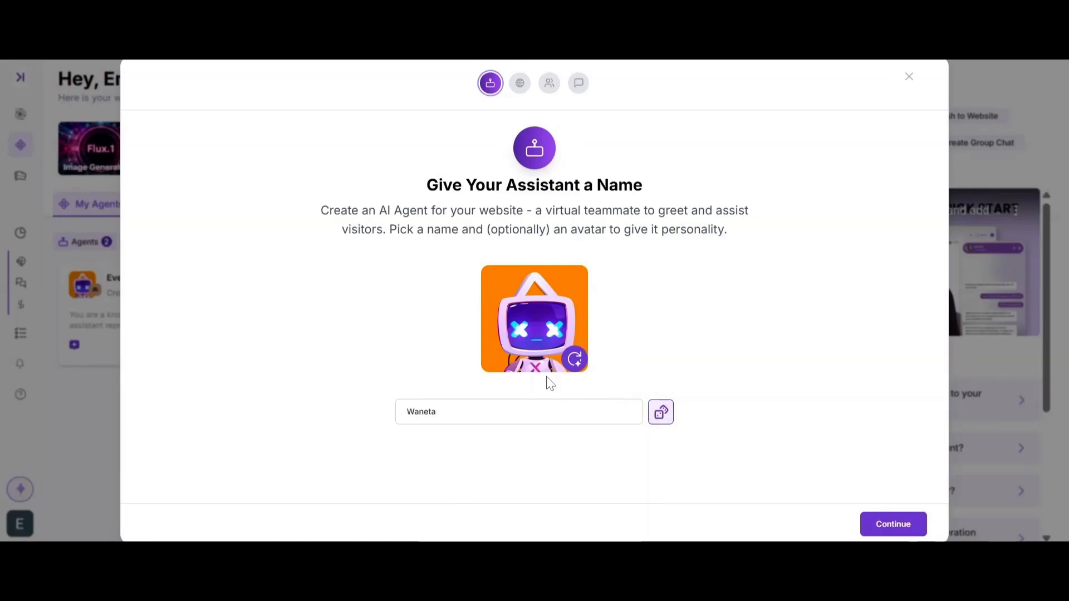
Step: Generate a new avatar for the website assistant, save it, and proceed with the assistant's current name
{"action": "left_click", "coordinate": [574, 358]}
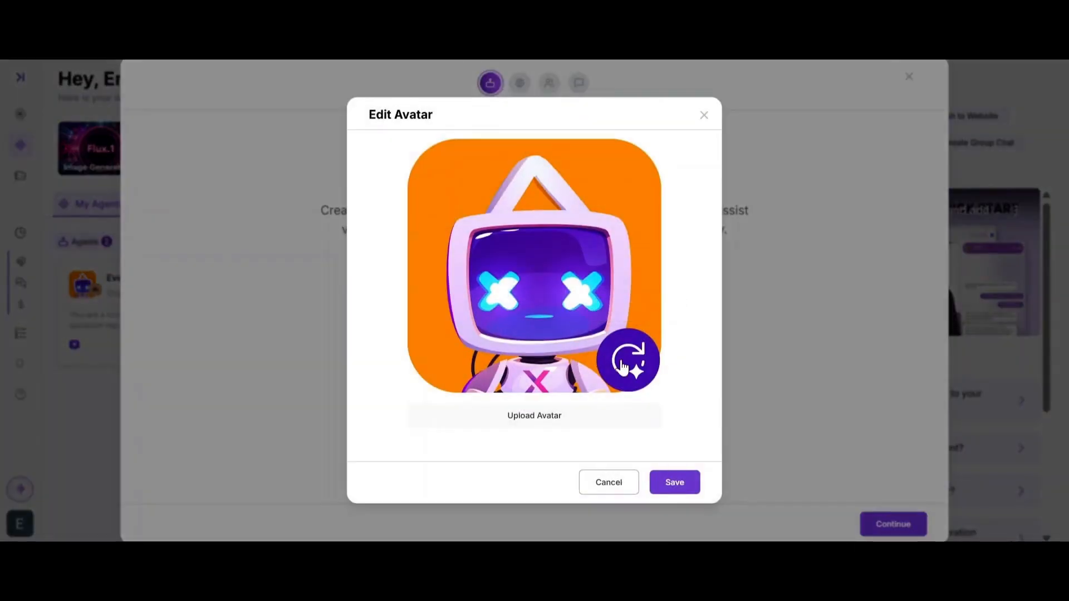
{"action": "left_click", "coordinate": [673, 483]}
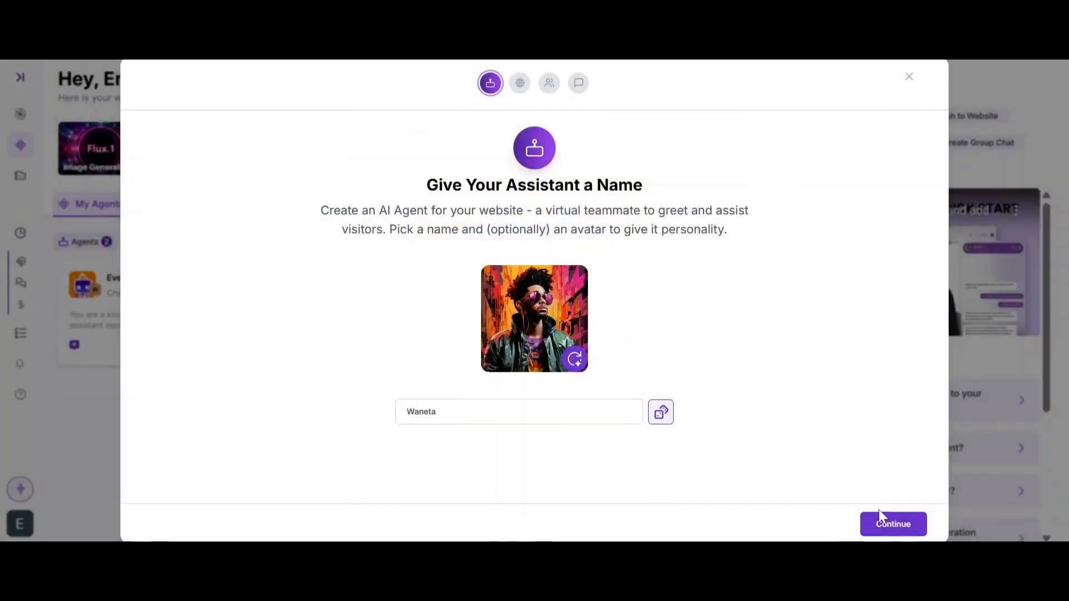
{"action": "left_click", "coordinate": [889, 525]}
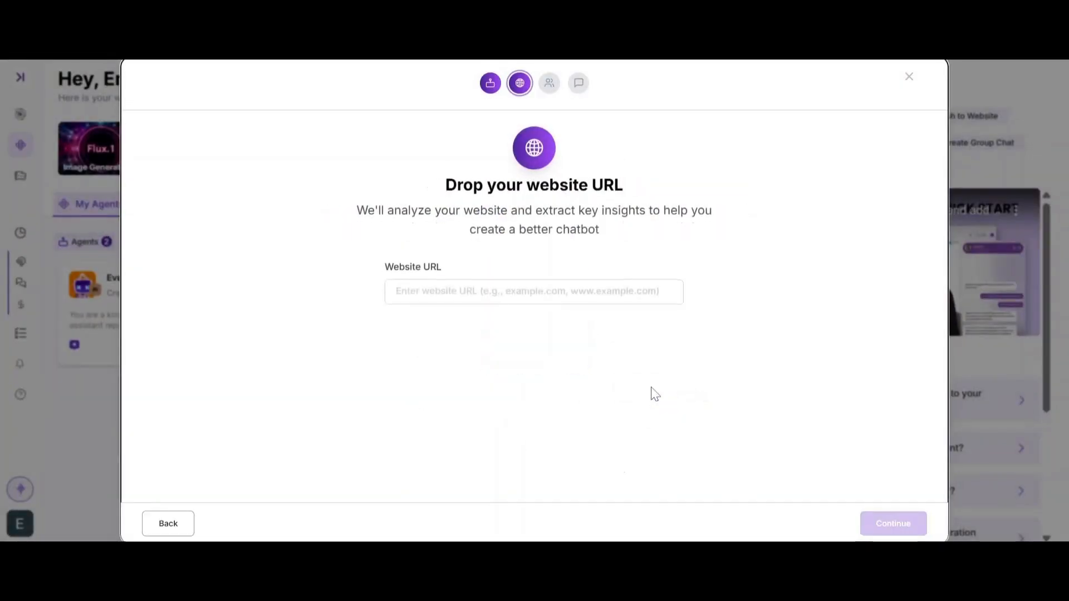
{"action": "type", "text": "https://tellonym.meU"}
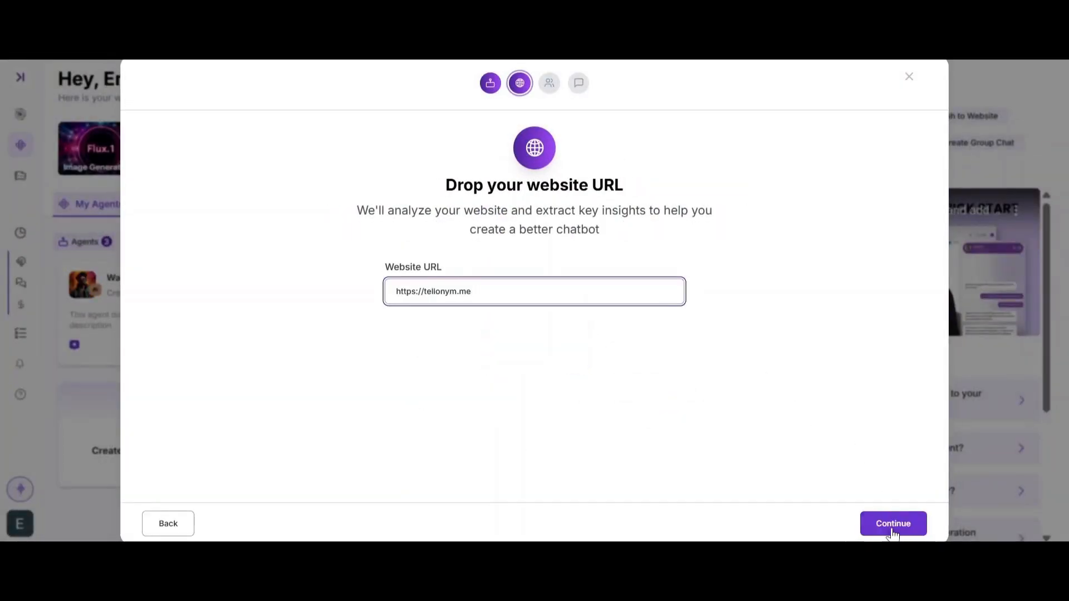
{"action": "left_click", "coordinate": [892, 531]}
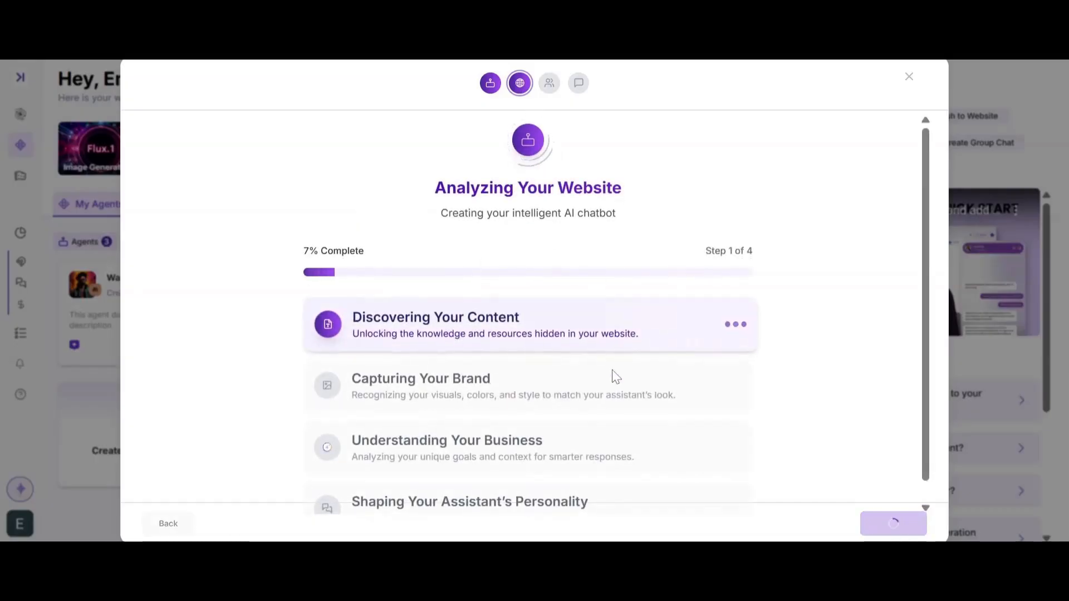
{"action": "scroll", "coordinate": [613, 371], "scroll_direction": "down", "scroll_amount": 1}
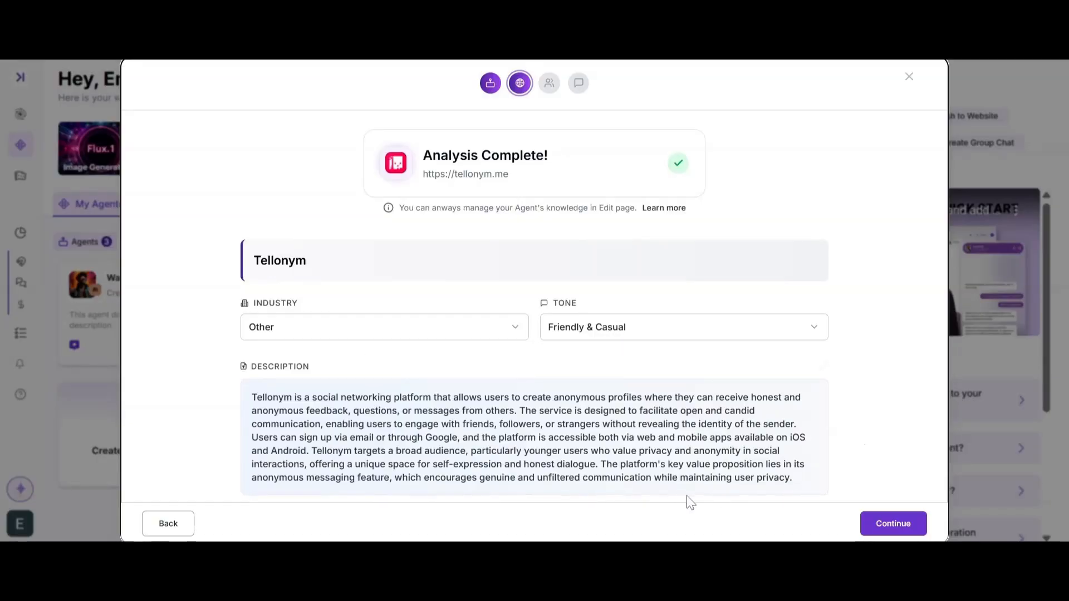
{"action": "left_click", "coordinate": [892, 523]}
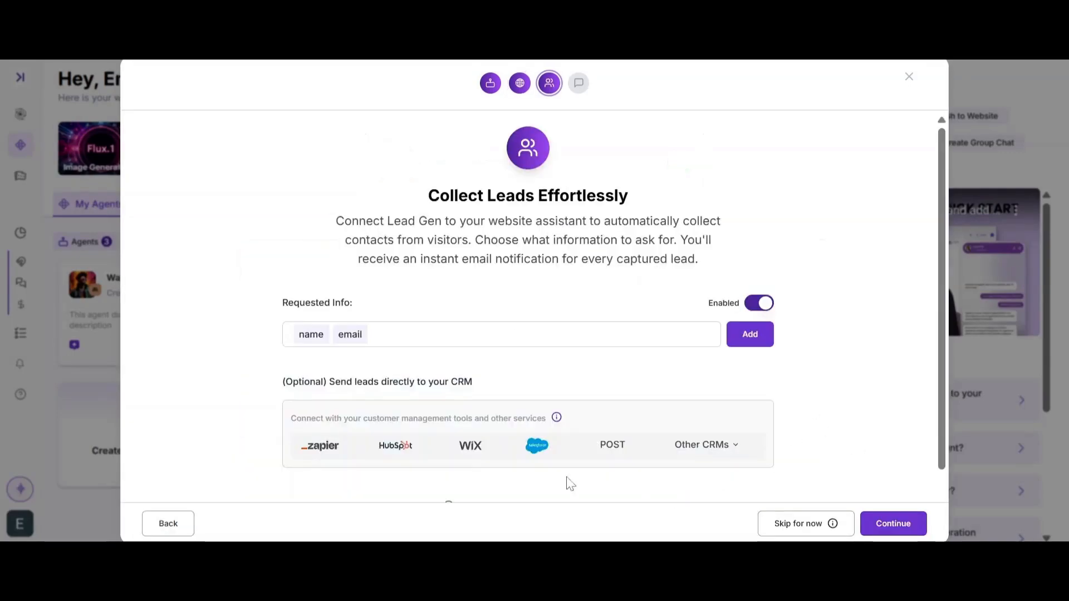
Step: View the Salesforce and Zapier connection options for leads and continue with lead collection enabled for name and email
{"action": "scroll", "coordinate": [605, 415], "scroll_direction": "down", "scroll_amount": 1}
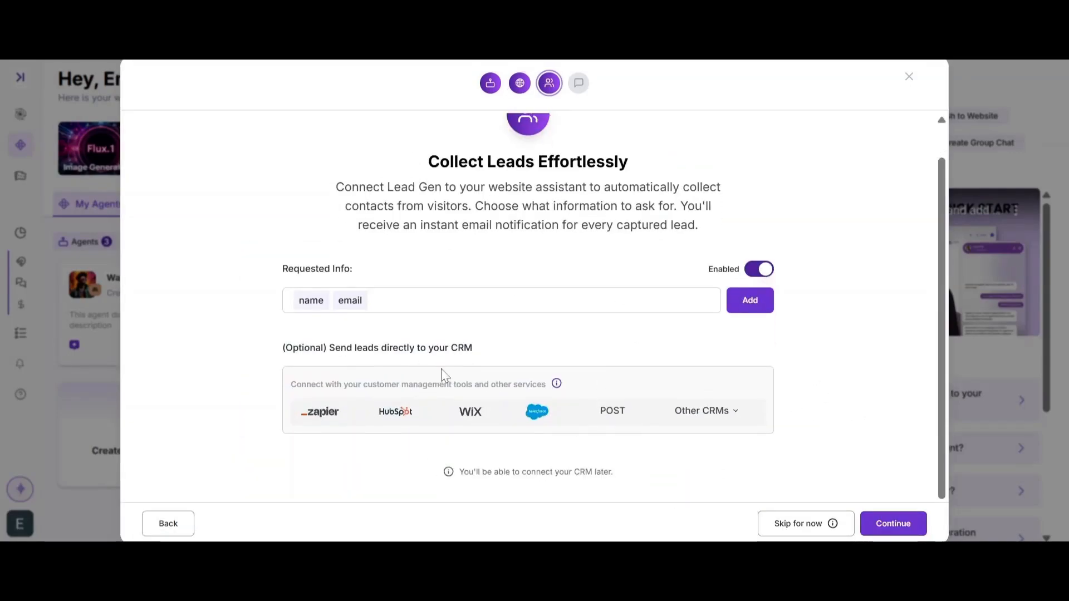
{"action": "left_click", "coordinate": [523, 420]}
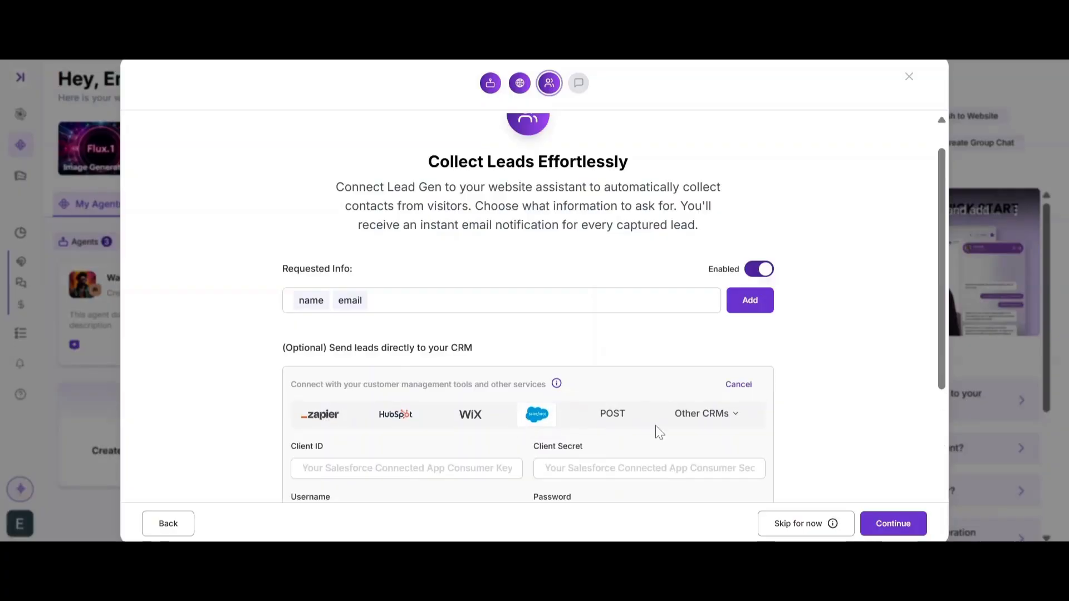
{"action": "scroll", "coordinate": [658, 432], "scroll_direction": "down", "scroll_amount": 3}
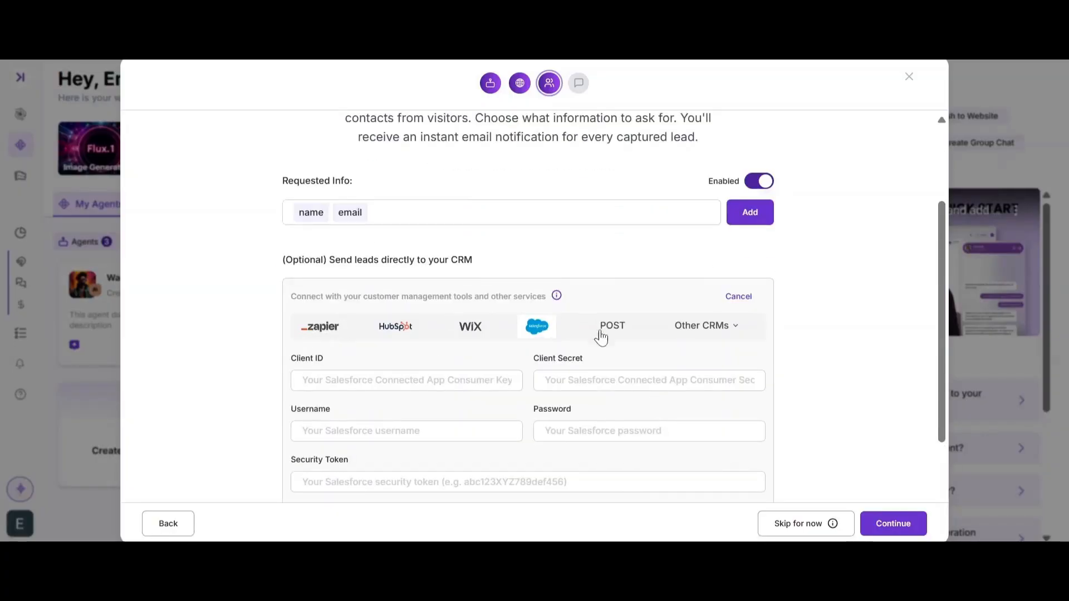
{"action": "left_click", "coordinate": [333, 325]}
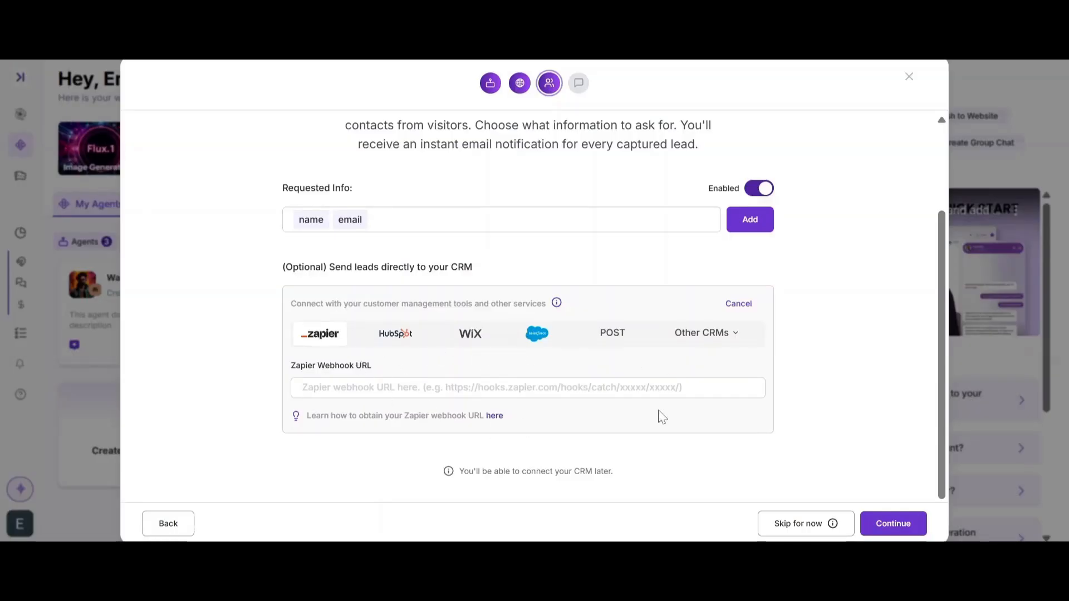
{"action": "left_click", "coordinate": [893, 523]}
Step: Look through the messaging platforms the assistant can be deployed to, including Discord, Slack and WhatsApp
{"action": "scroll", "coordinate": [552, 373], "scroll_direction": "down", "scroll_amount": 2}
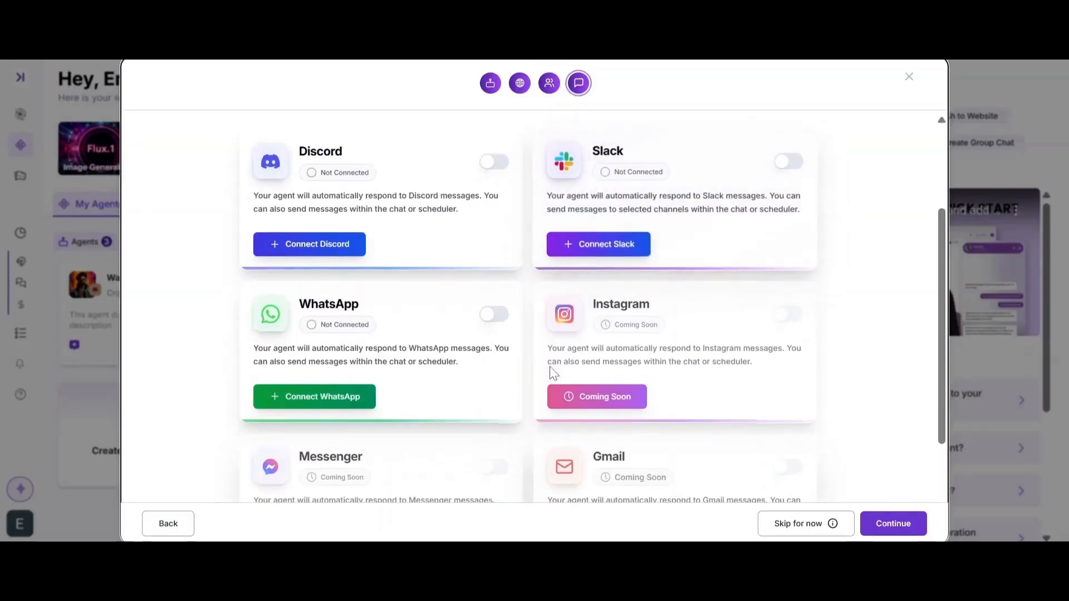
{"action": "scroll", "coordinate": [553, 373], "scroll_direction": "up", "scroll_amount": 1}
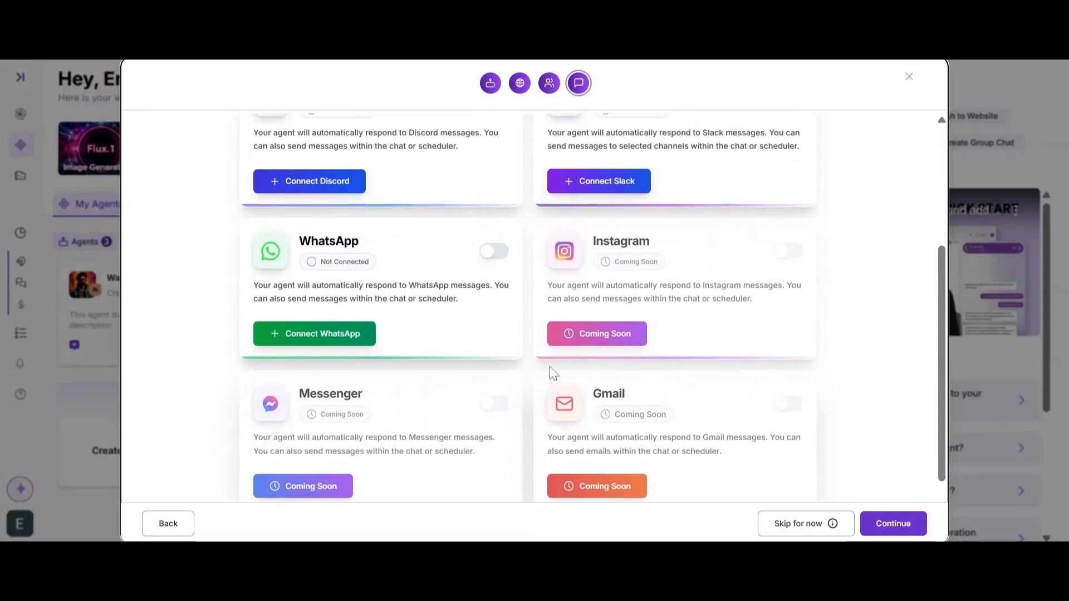
{"action": "scroll", "coordinate": [553, 373], "scroll_direction": "up", "scroll_amount": 3}
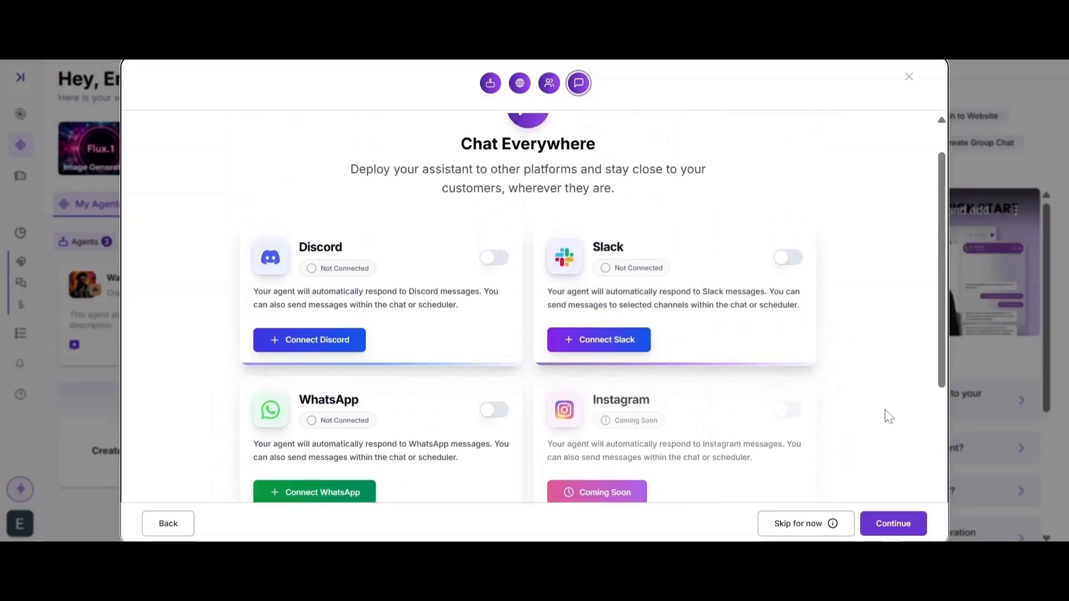
{"action": "scroll", "coordinate": [764, 469], "scroll_direction": "up", "scroll_amount": 1}
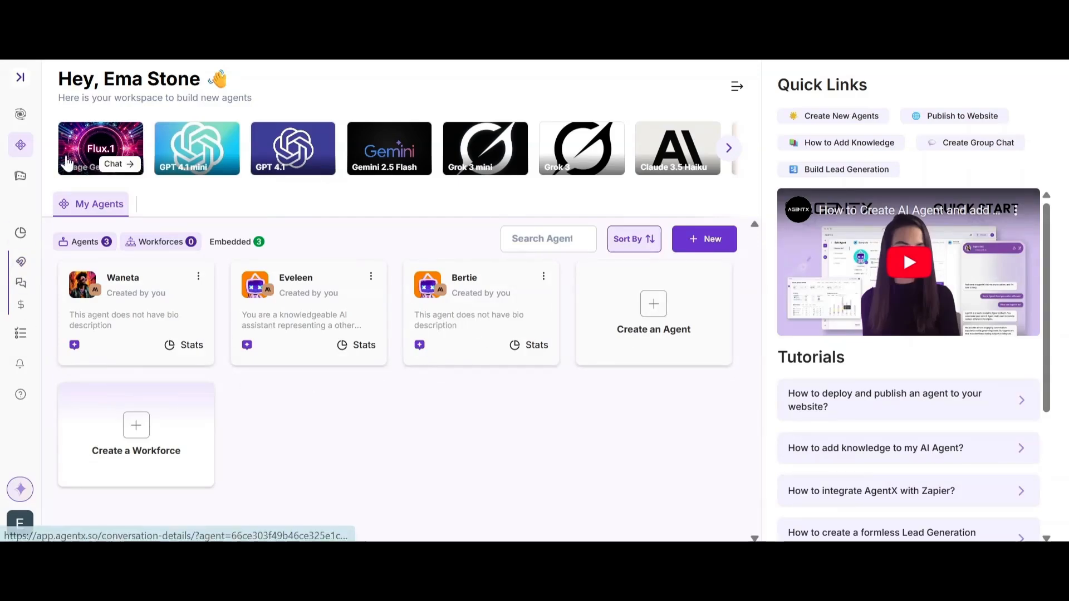
Step: Expand the navigation, view the Leads and Conversations statistics, and return through the workspace overview to the home page
{"action": "left_click", "coordinate": [20, 77]}
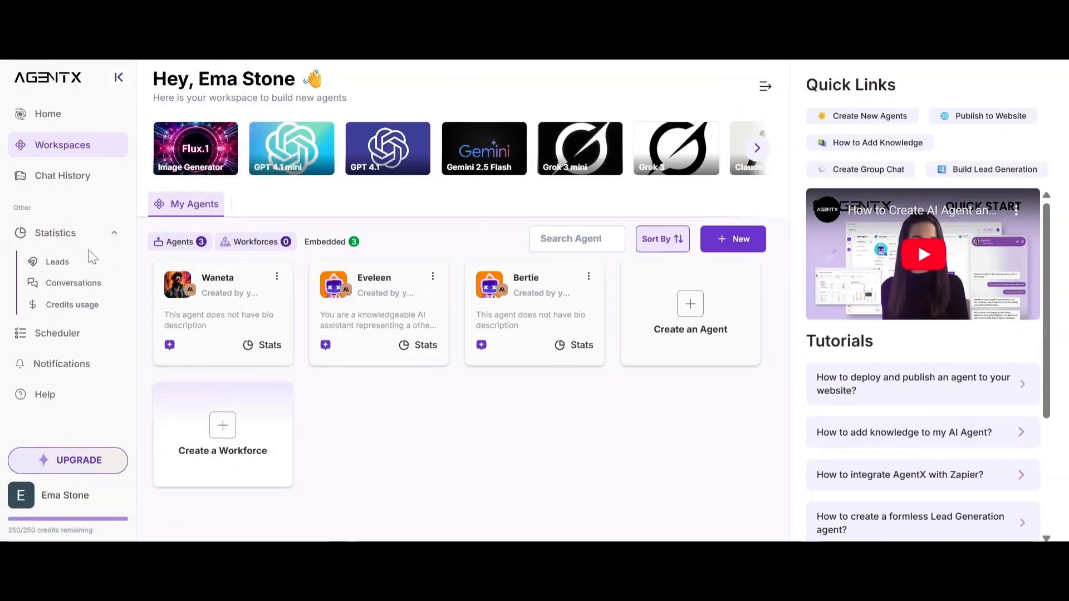
{"action": "left_click", "coordinate": [88, 259]}
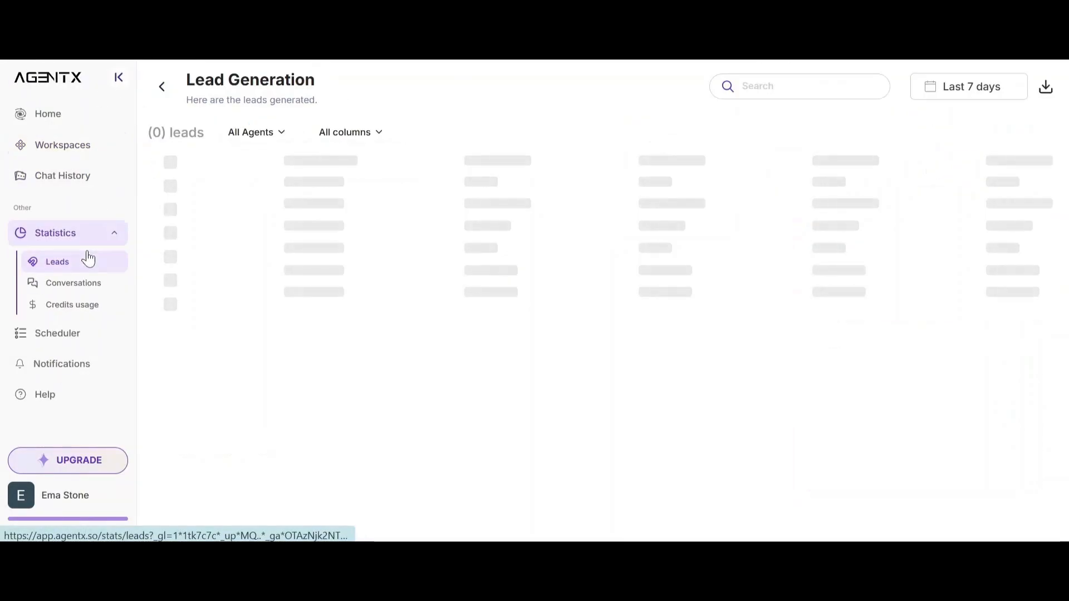
{"action": "left_click", "coordinate": [77, 306]}
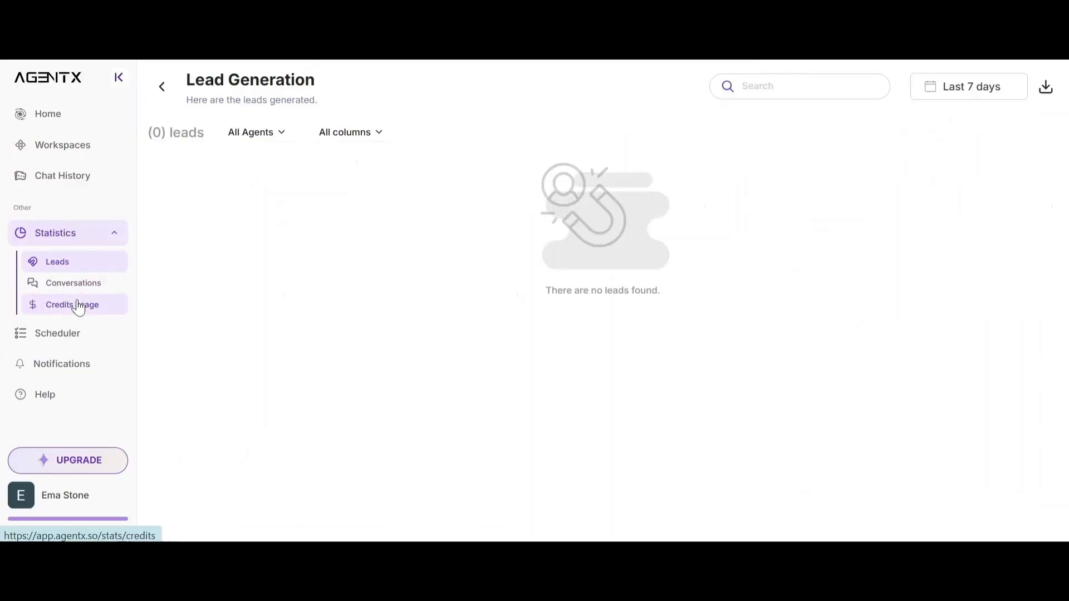
{"action": "left_click", "coordinate": [55, 281]}
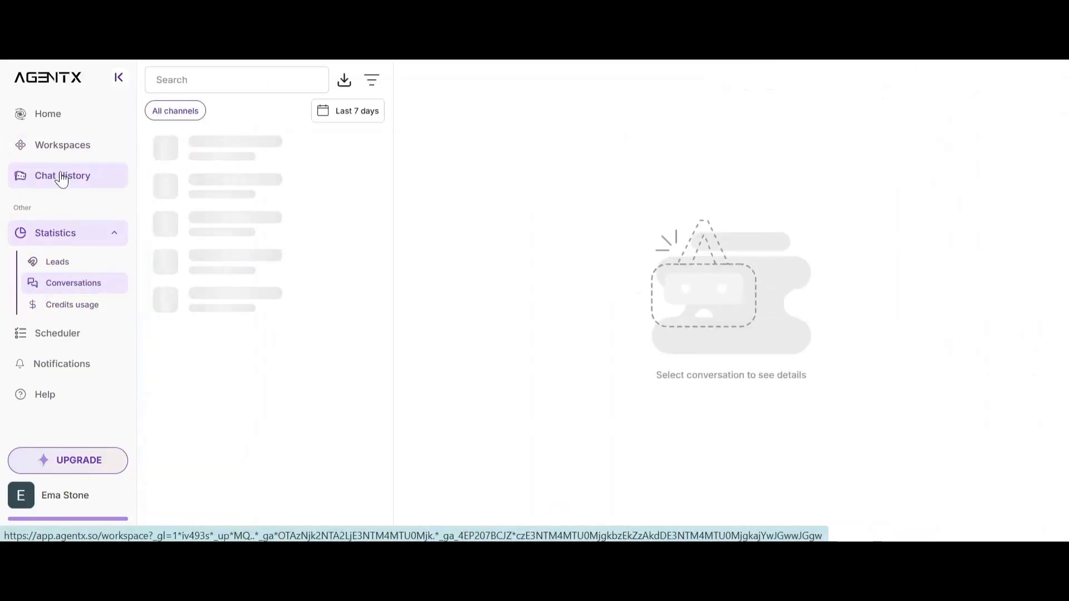
{"action": "left_click", "coordinate": [63, 150]}
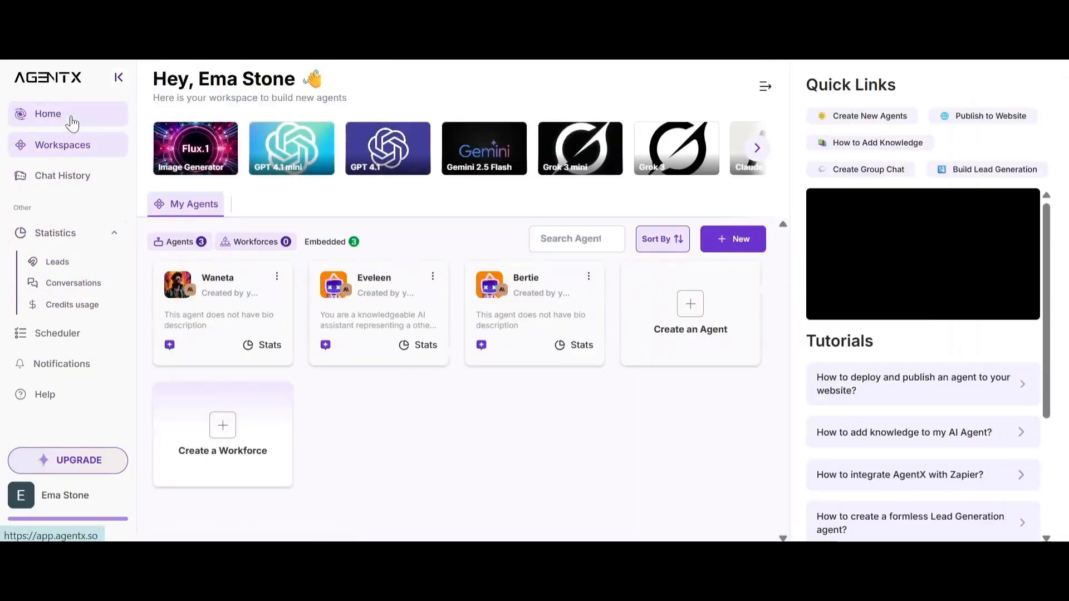
{"action": "left_click", "coordinate": [70, 117]}
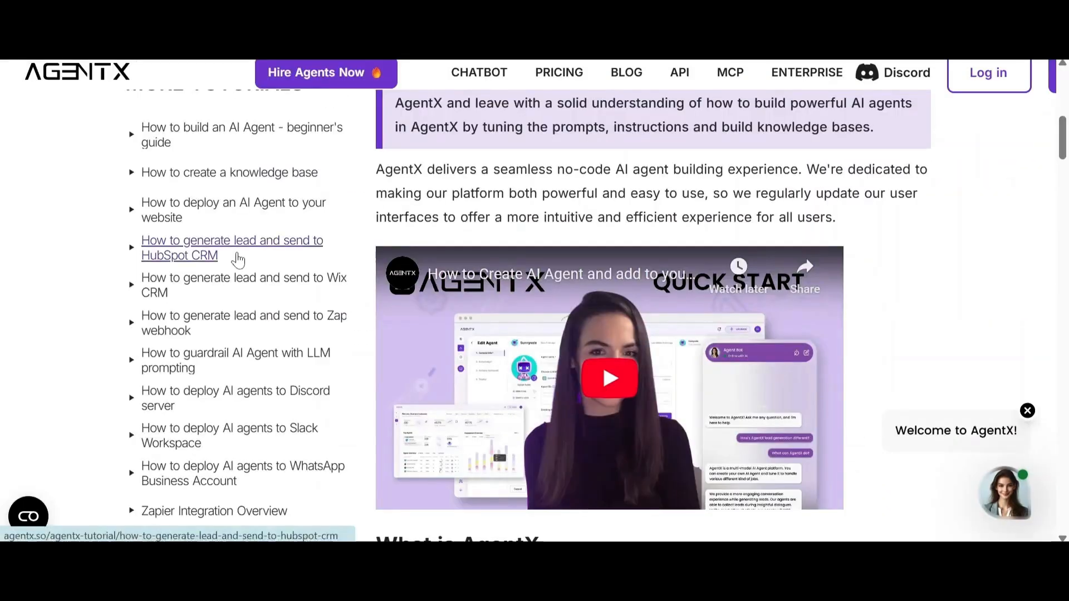
Step: Look through the beginner's guide to building an AI agent and its list of further tutorials on the AgentX website
{"action": "scroll", "coordinate": [270, 256], "scroll_direction": "up", "scroll_amount": 6}
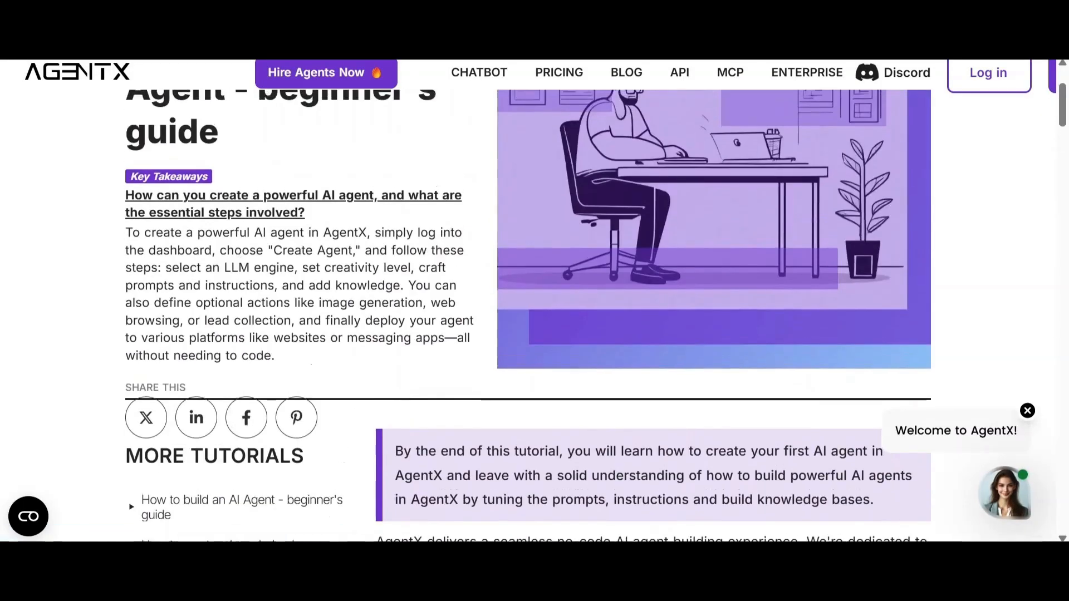
{"action": "scroll", "coordinate": [238, 258], "scroll_direction": "up", "scroll_amount": 2}
{"action": "scroll", "coordinate": [238, 253], "scroll_direction": "down", "scroll_amount": 10}
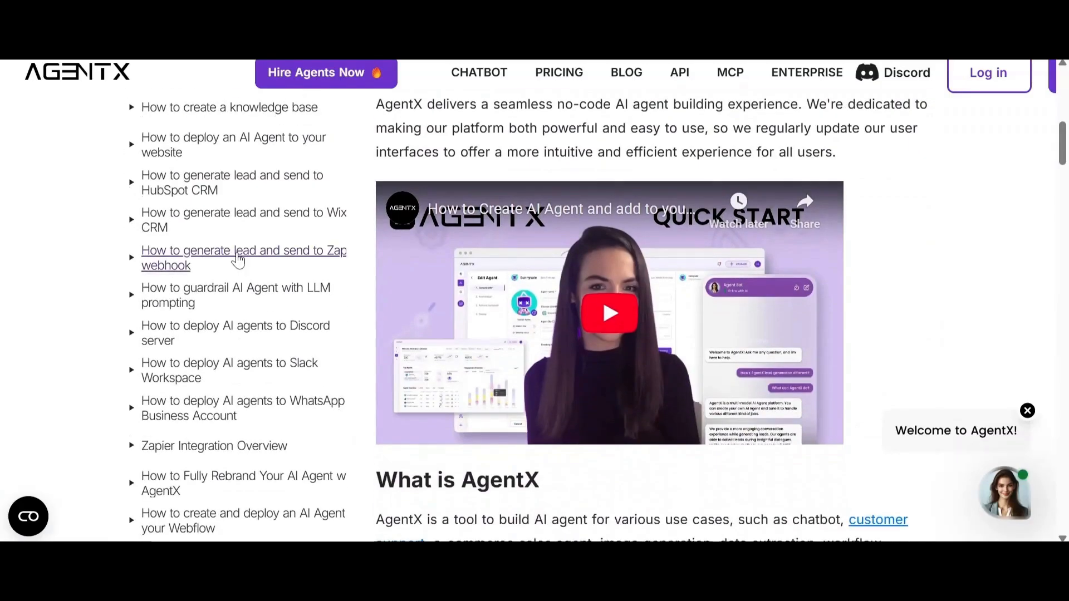
{"action": "scroll", "coordinate": [238, 258], "scroll_direction": "down", "scroll_amount": 15}
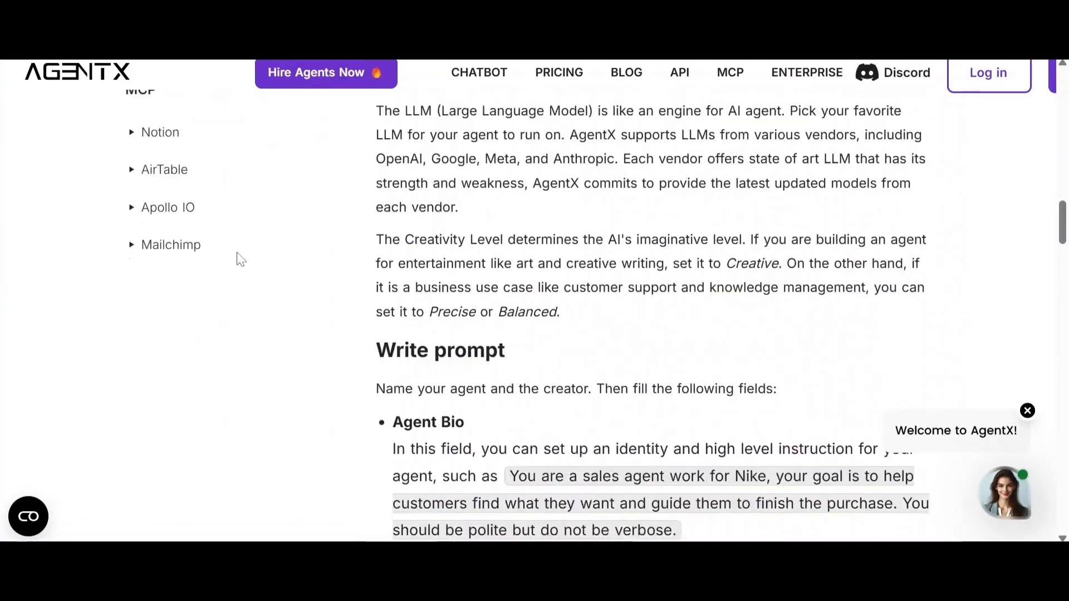
{"action": "scroll", "coordinate": [239, 259], "scroll_direction": "down", "scroll_amount": 6}
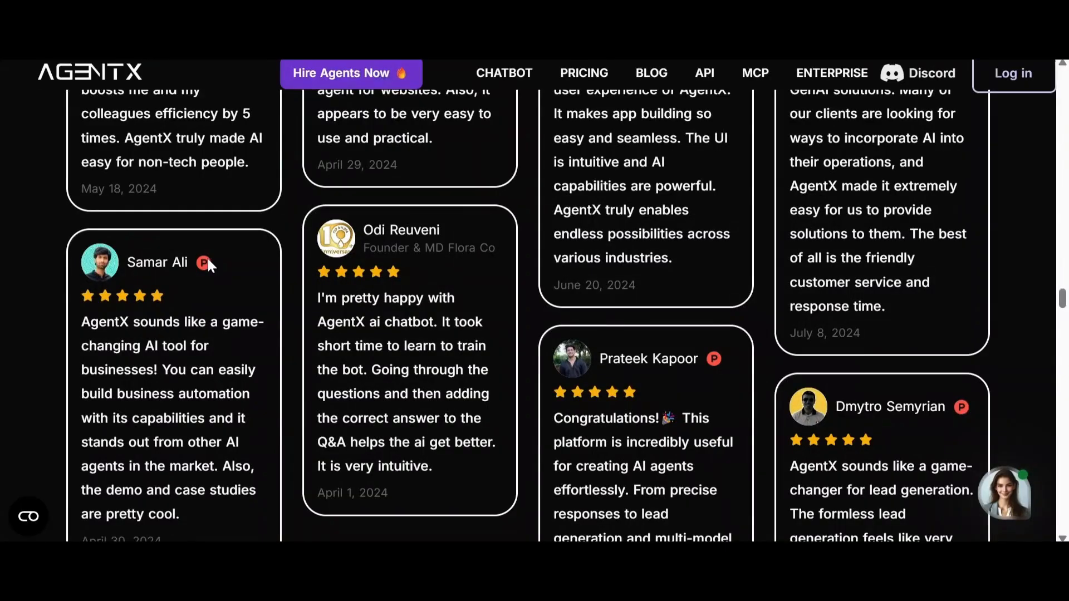
Step: Examine the customer reviews and the Build, Tune and Deploy sections on the AgentX website's landing page
{"action": "scroll", "coordinate": [208, 261], "scroll_direction": "down", "scroll_amount": 5}
{"action": "scroll", "coordinate": [208, 262], "scroll_direction": "up", "scroll_amount": 15}
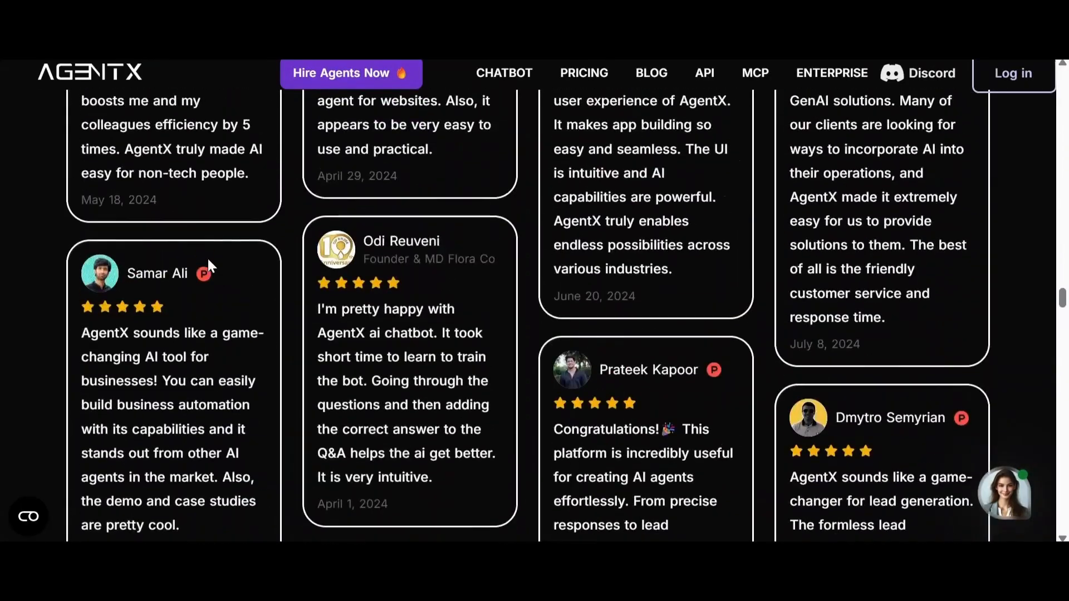
{"action": "scroll", "coordinate": [208, 260], "scroll_direction": "up", "scroll_amount": 8}
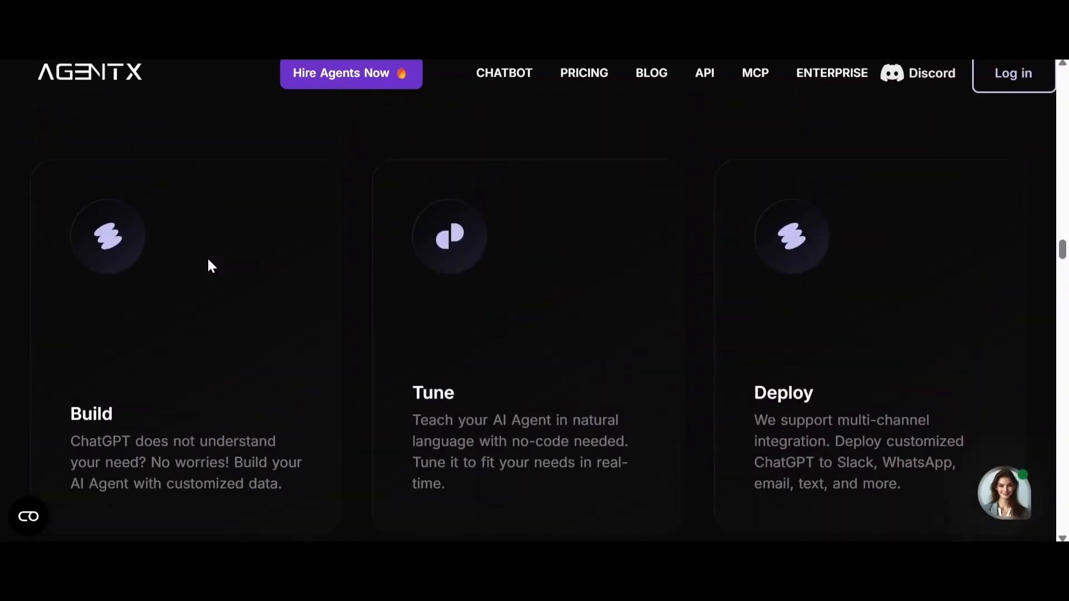
{"action": "scroll", "coordinate": [209, 262], "scroll_direction": "up", "scroll_amount": 10}
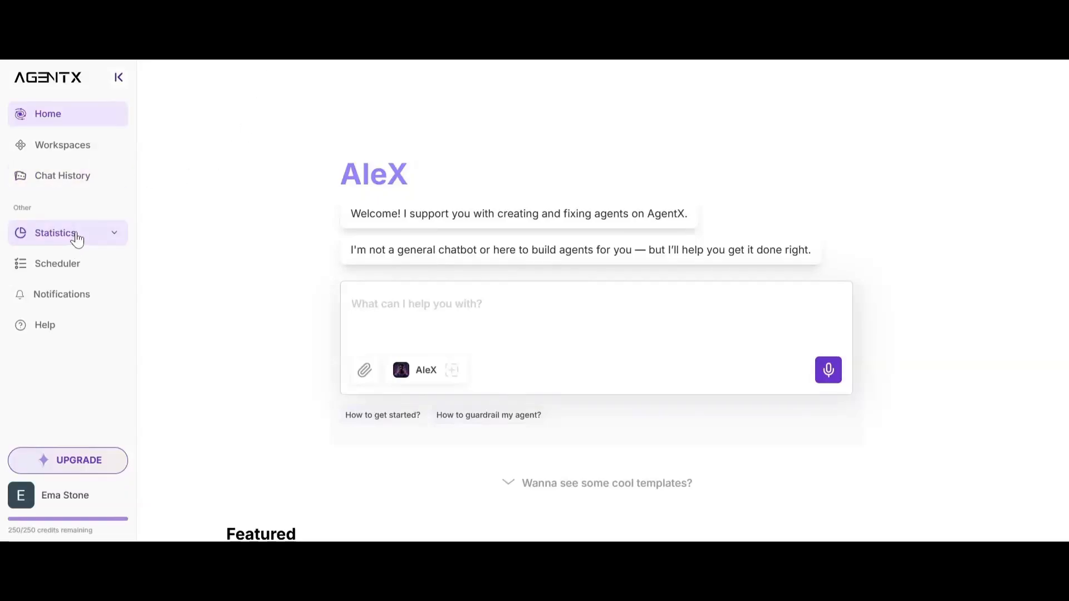
Step: View the overall agent statistics and the credit usage report, and return to the workspace overview
{"action": "left_click", "coordinate": [77, 238]}
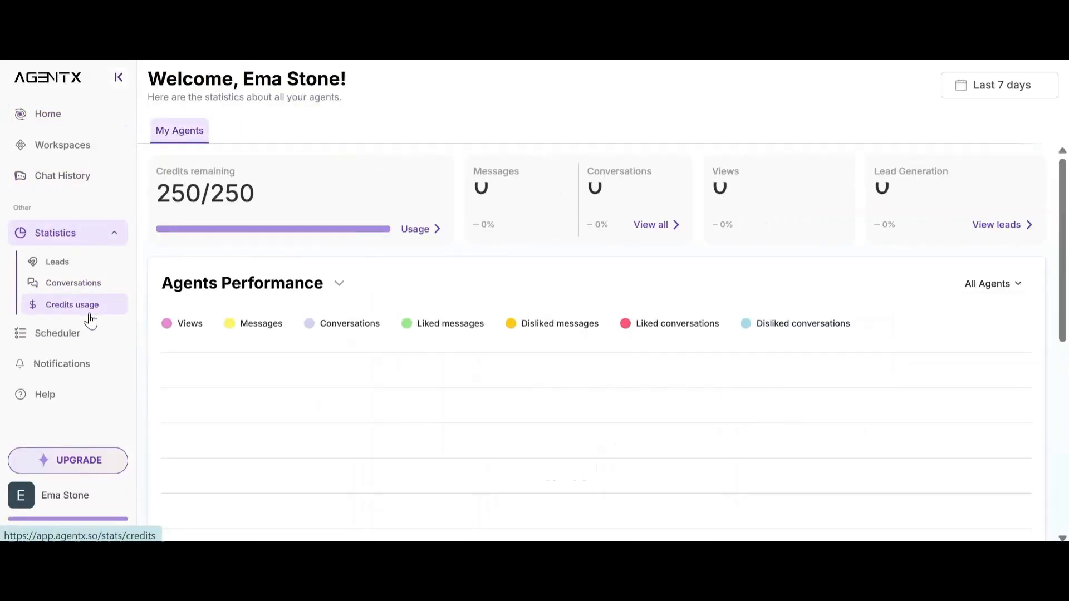
{"action": "left_click", "coordinate": [89, 315]}
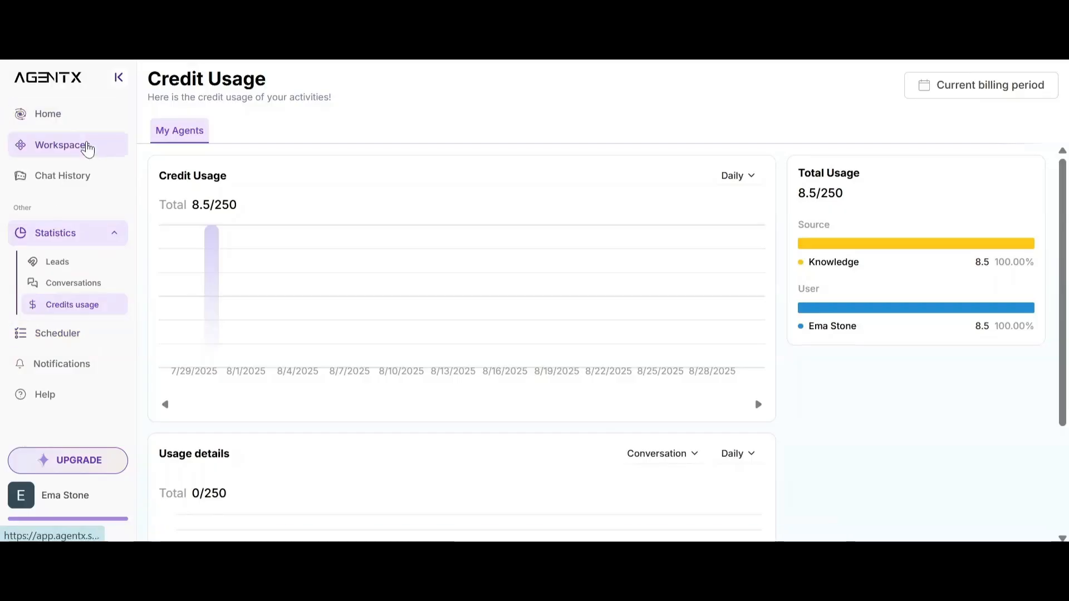
{"action": "left_click", "coordinate": [92, 154]}
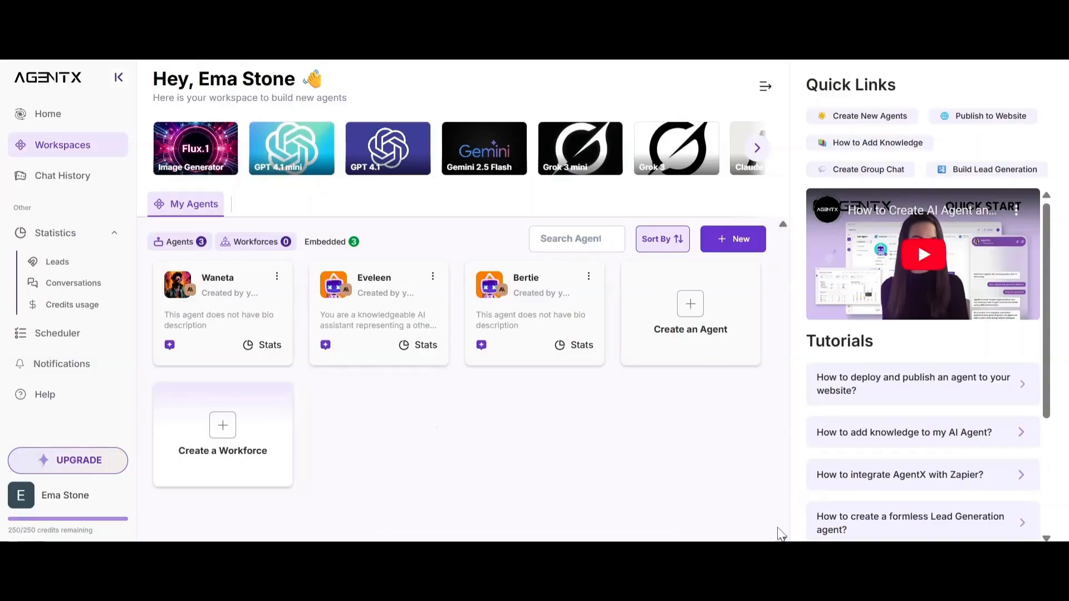
Step: Examine the Enterprise AI search Agent and Next-gen AI Chatbot sections on the AgentX website's landing page
{"action": "scroll", "coordinate": [887, 453], "scroll_direction": "down", "scroll_amount": 2}
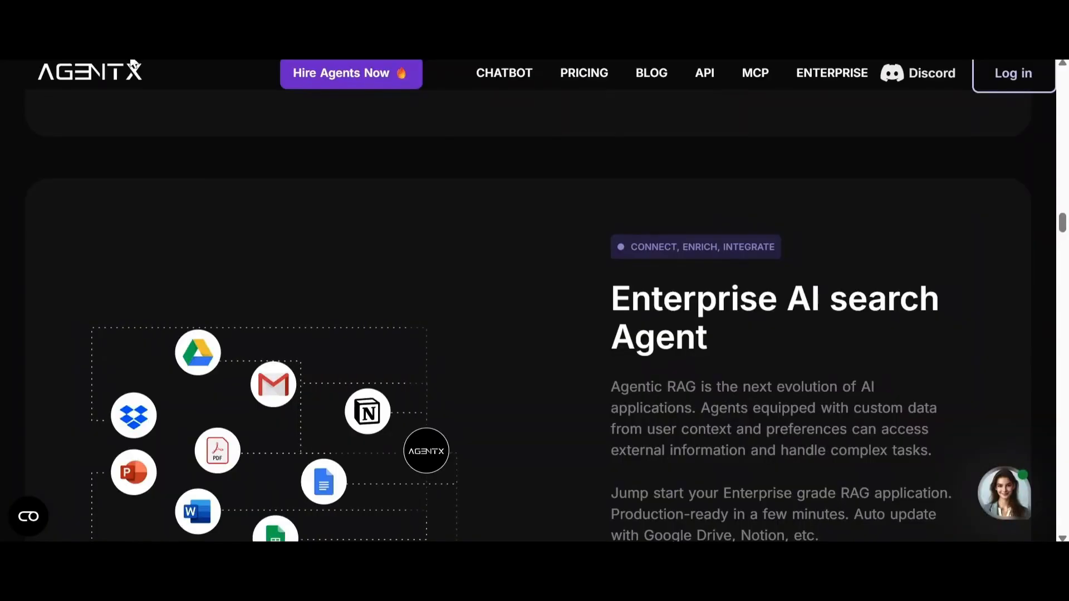
{"action": "scroll", "coordinate": [189, 264], "scroll_direction": "down", "scroll_amount": 8}
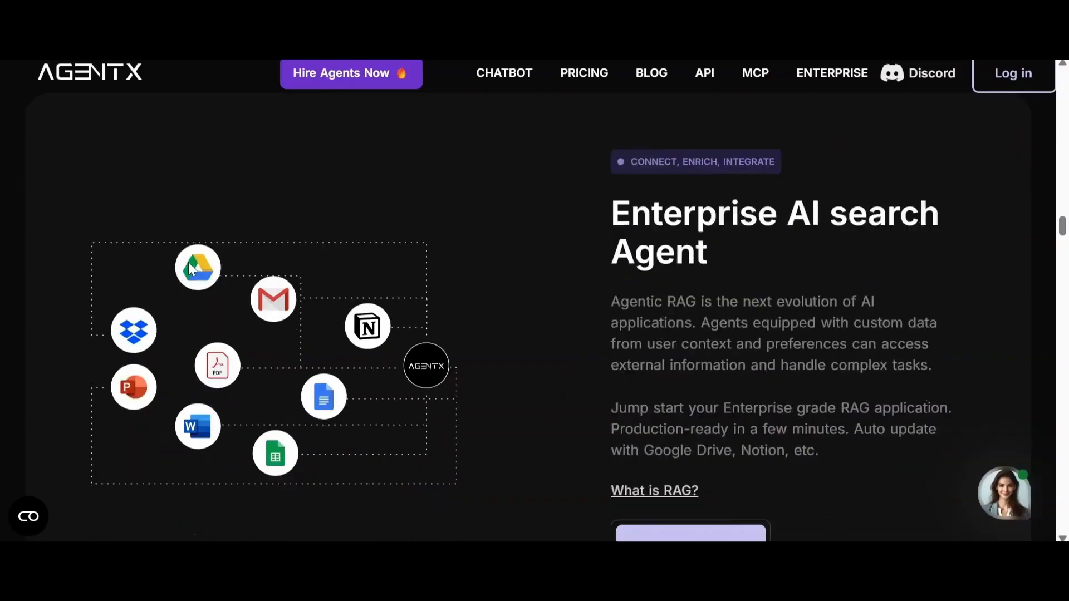
{"action": "scroll", "coordinate": [188, 264], "scroll_direction": "down", "scroll_amount": 6}
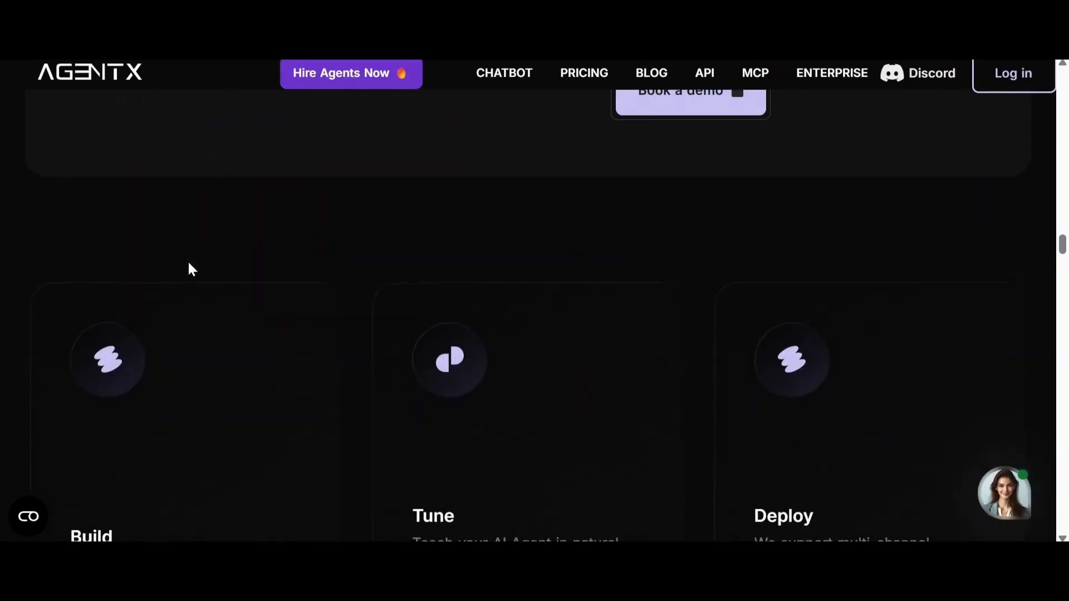
{"action": "scroll", "coordinate": [189, 269], "scroll_direction": "down", "scroll_amount": 5}
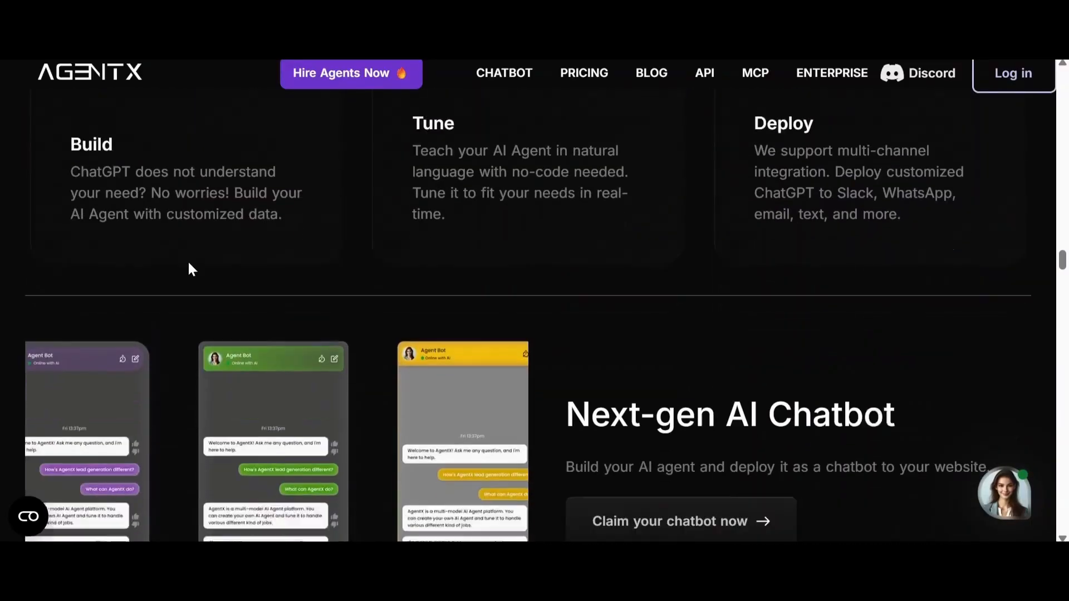
Step: Look over the Next-gen AI Chatbot section again and go back past the Build, Tune and Deploy cards to the enterprise search section
{"action": "scroll", "coordinate": [189, 269], "scroll_direction": "down", "scroll_amount": 4}
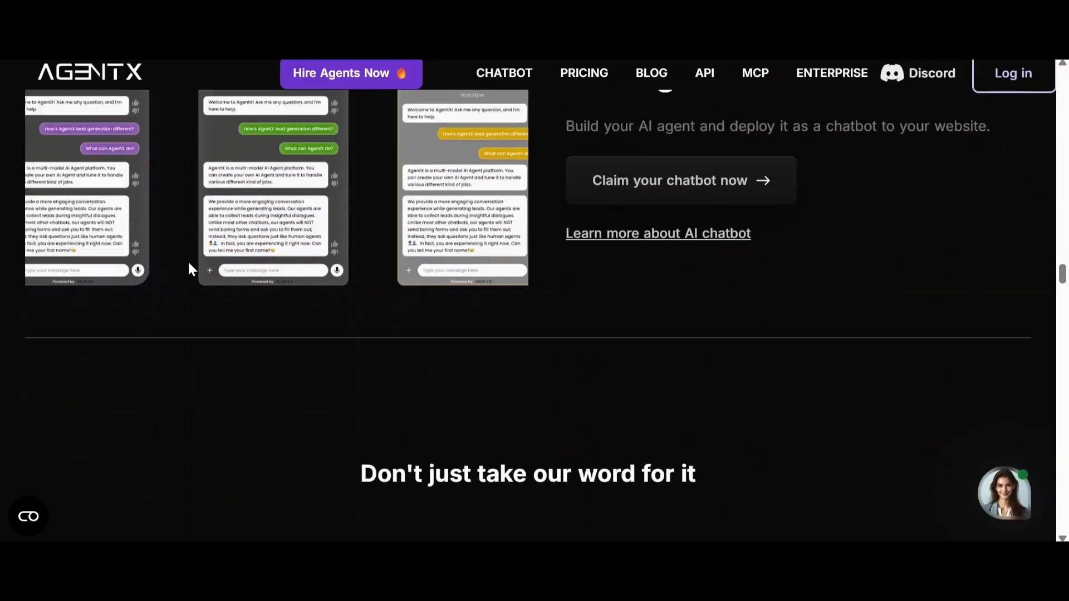
{"action": "scroll", "coordinate": [189, 269], "scroll_direction": "up", "scroll_amount": 2}
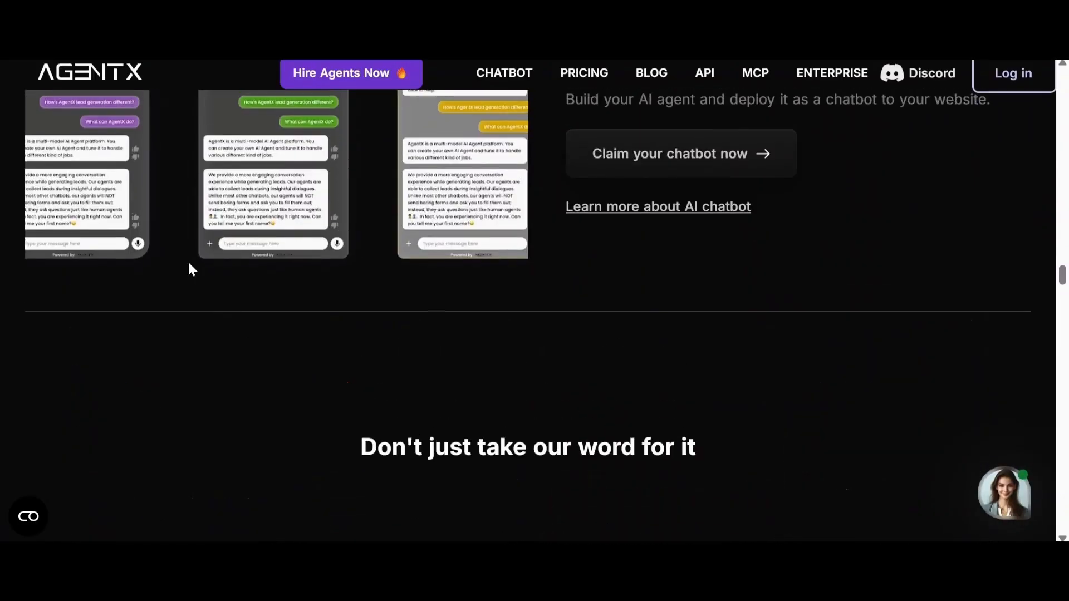
{"action": "scroll", "coordinate": [189, 269], "scroll_direction": "up", "scroll_amount": 3}
{"action": "scroll", "coordinate": [189, 269], "scroll_direction": "up", "scroll_amount": 2}
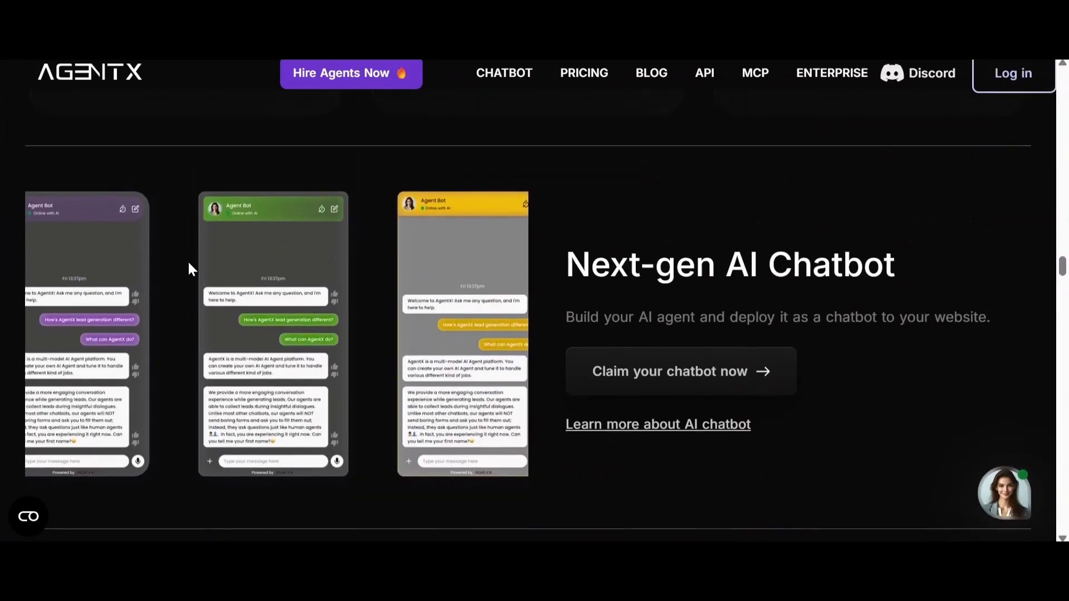
{"action": "scroll", "coordinate": [189, 269], "scroll_direction": "down", "scroll_amount": 2}
{"action": "scroll", "coordinate": [189, 269], "scroll_direction": "up", "scroll_amount": 1}
{"action": "scroll", "coordinate": [189, 269], "scroll_direction": "up", "scroll_amount": 2}
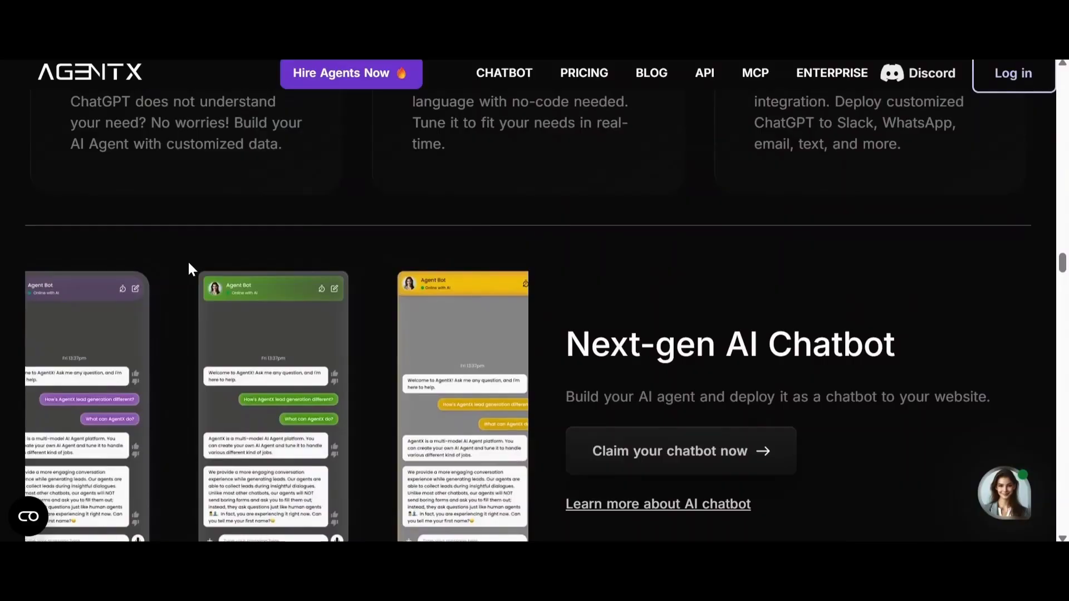
{"action": "scroll", "coordinate": [189, 270], "scroll_direction": "up", "scroll_amount": 1}
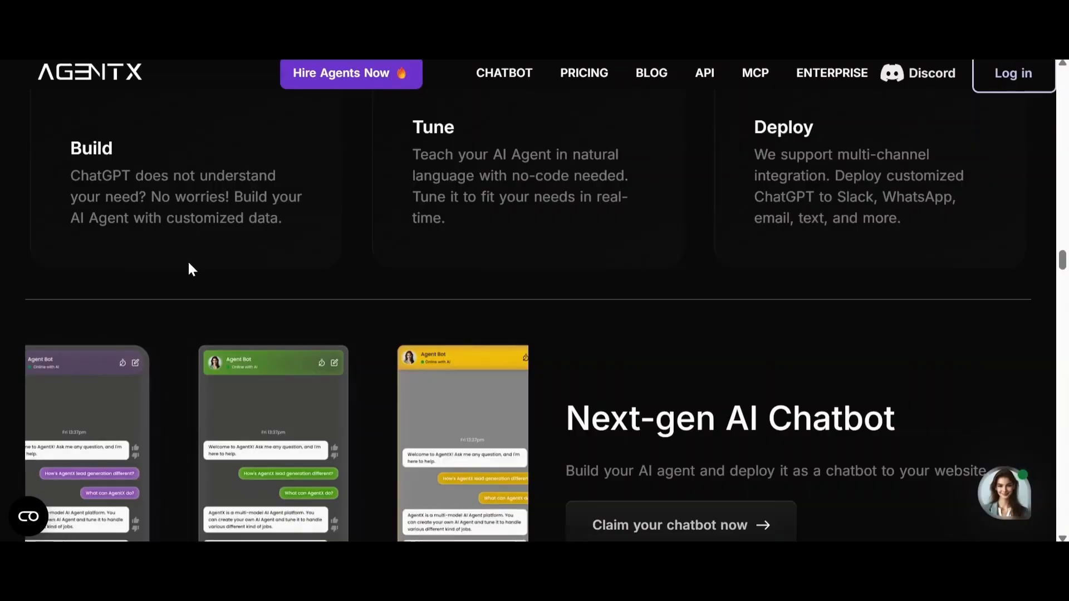
{"action": "scroll", "coordinate": [189, 270], "scroll_direction": "up", "scroll_amount": 4}
{"action": "scroll", "coordinate": [192, 270], "scroll_direction": "up", "scroll_amount": 2}
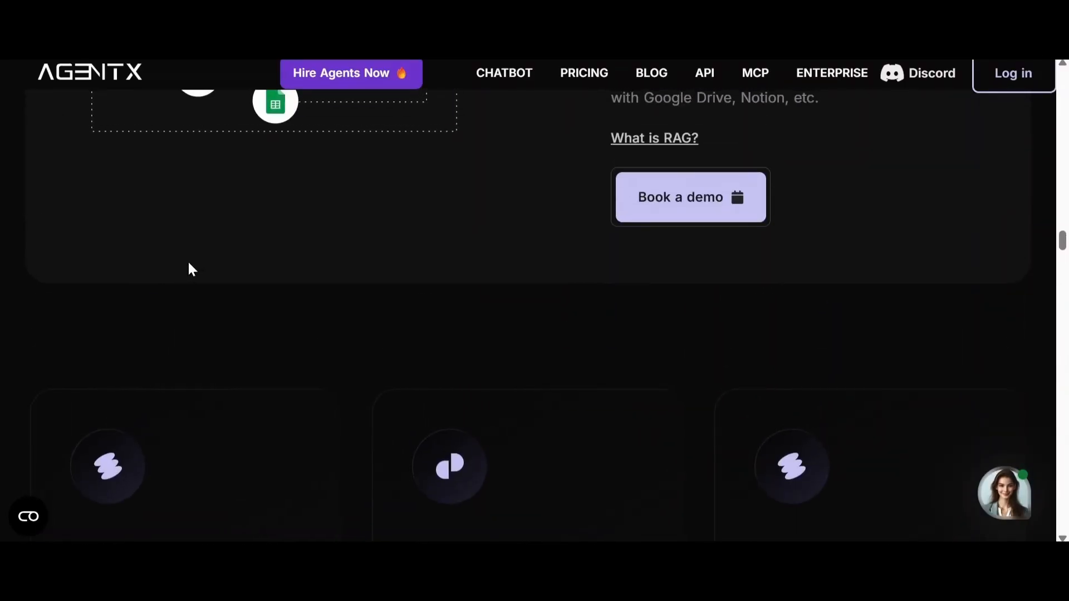
{"action": "scroll", "coordinate": [192, 270], "scroll_direction": "up", "scroll_amount": 2}
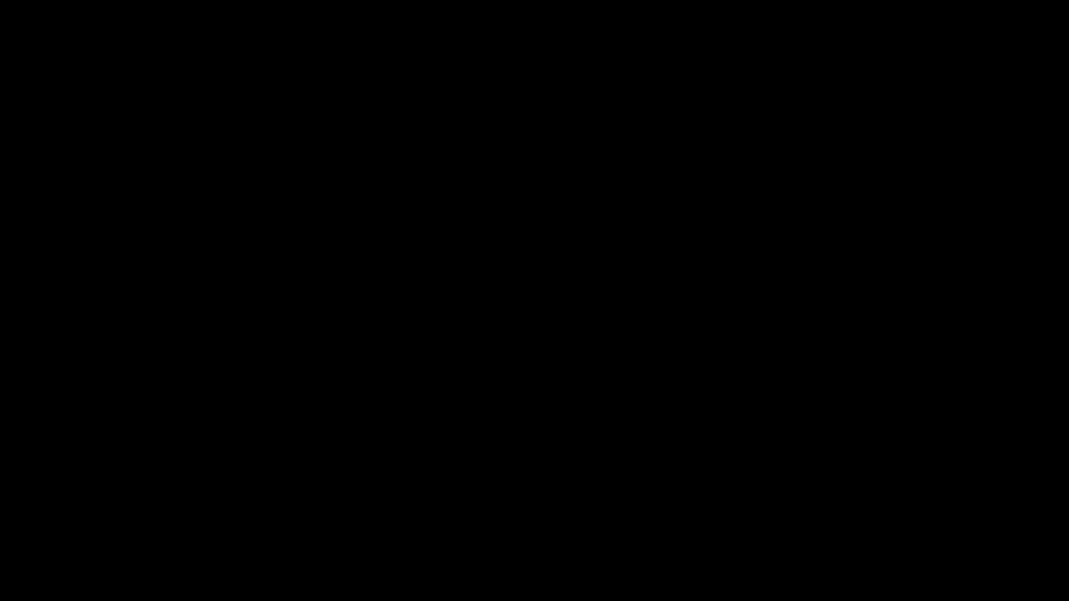